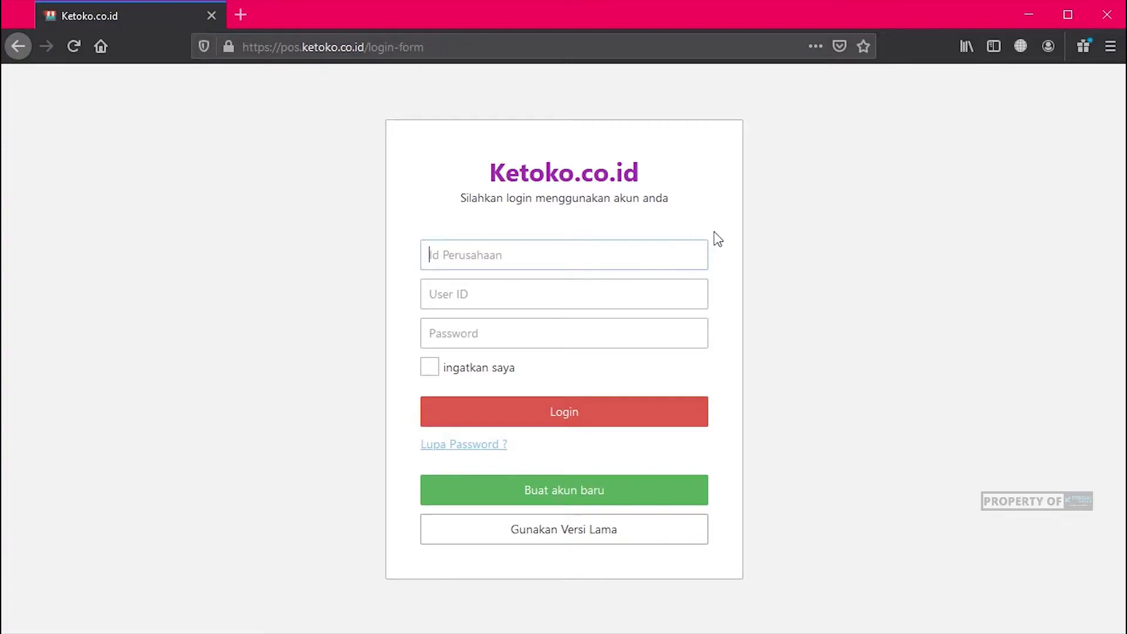
Step: Log in to Ketoko.co.id with the company ID, user ID and account password
{"action": "type", "text": "imk2019"}
{"action": "key", "text": "Tab"}
{"action": "type", "text": "admin"}
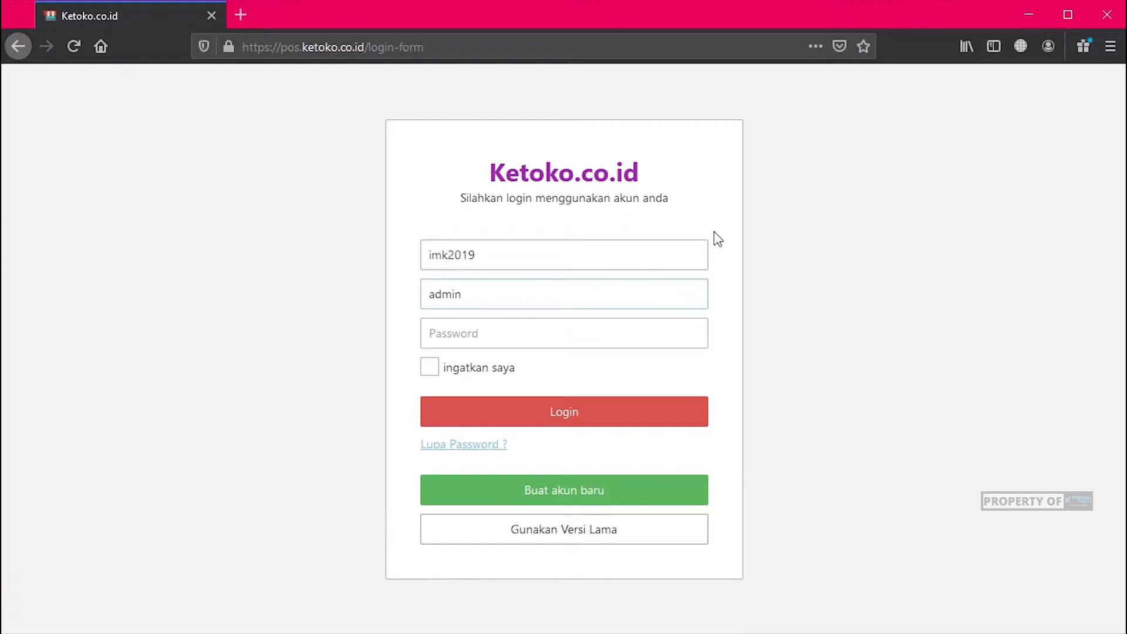
{"action": "key", "text": "Tab"}
{"action": "type", "text": "admin1"}
{"action": "left_click", "coordinate": [580, 257]}
{"action": "left_click", "coordinate": [609, 429]}
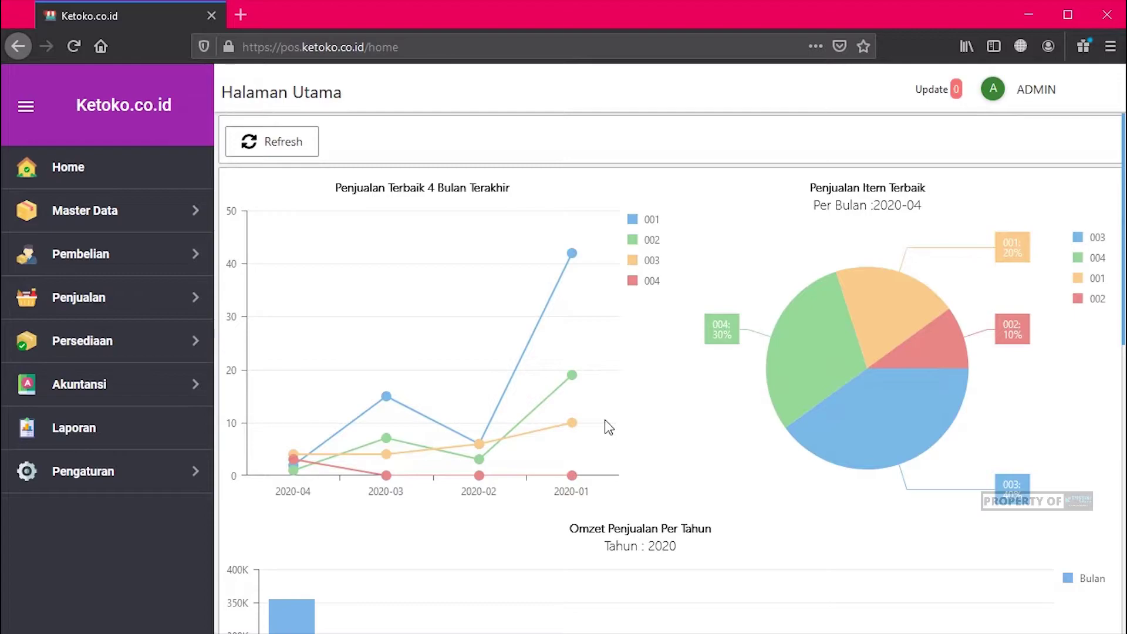
Step: Collapse and re-expand the sidebar twice, leaving full labels showing
{"action": "left_click", "coordinate": [28, 108]}
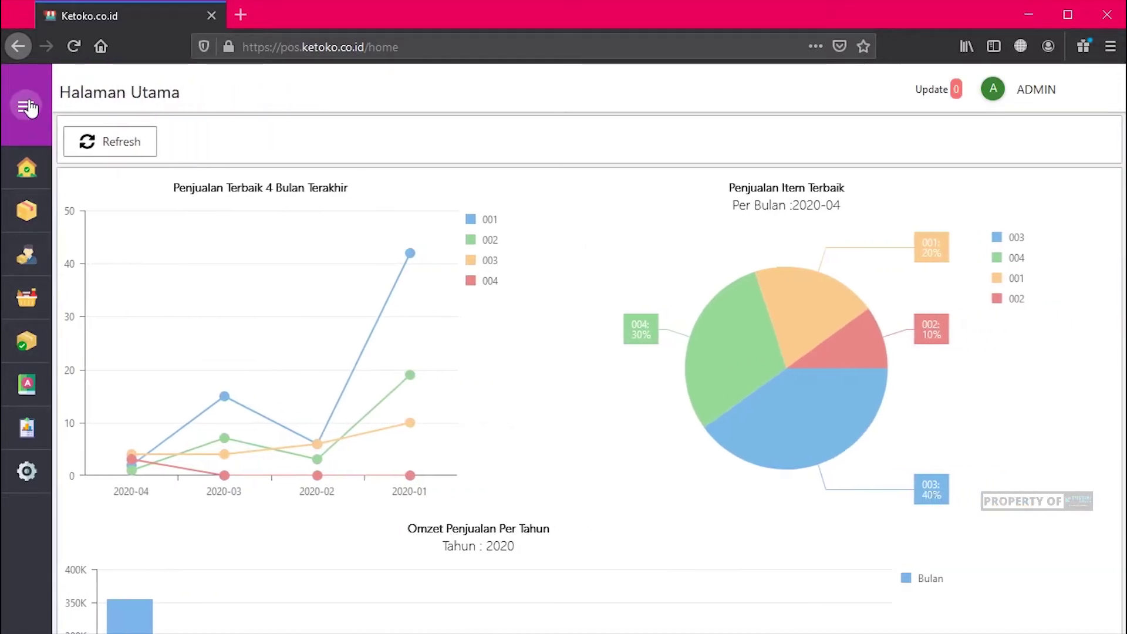
{"action": "left_click", "coordinate": [28, 108]}
{"action": "left_click", "coordinate": [31, 108]}
{"action": "left_click", "coordinate": [33, 109]}
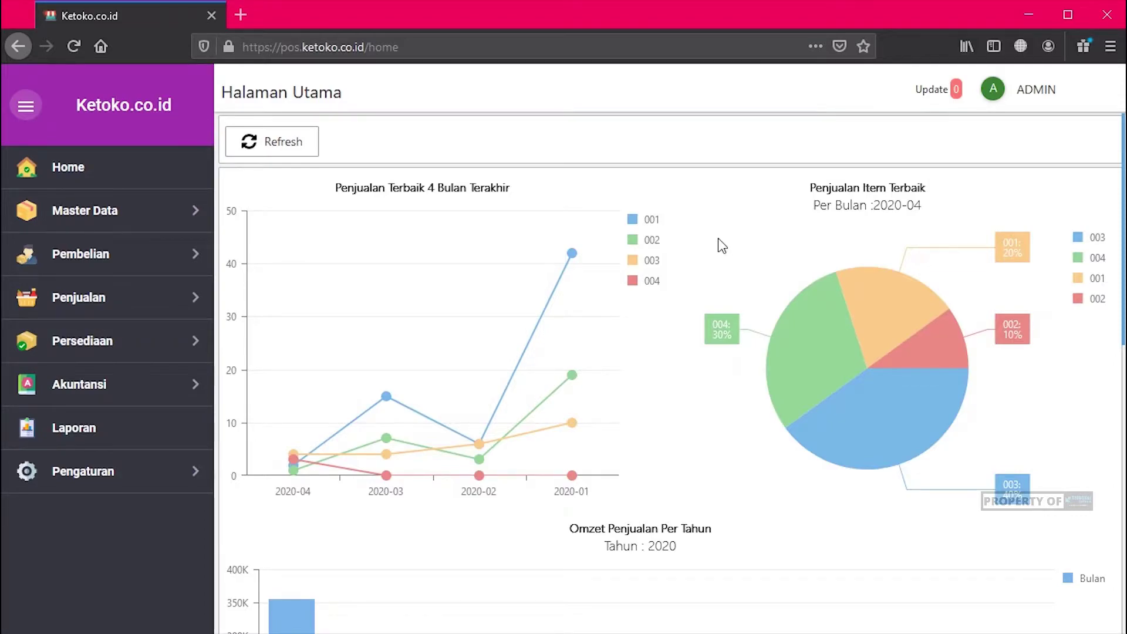
Step: Browse the Master Data, Pembelian and Pengaturan sections, ending with Master Data expanded
{"action": "left_click", "coordinate": [117, 214]}
{"action": "left_click", "coordinate": [117, 214]}
{"action": "left_click", "coordinate": [101, 258]}
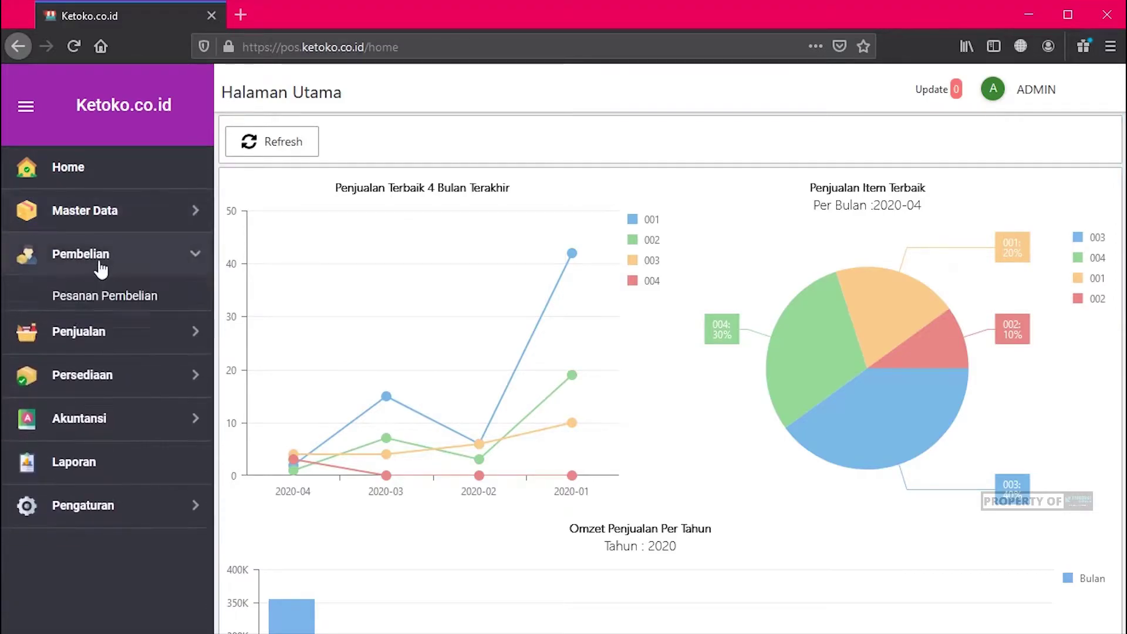
{"action": "left_click", "coordinate": [101, 267]}
{"action": "left_click", "coordinate": [123, 472]}
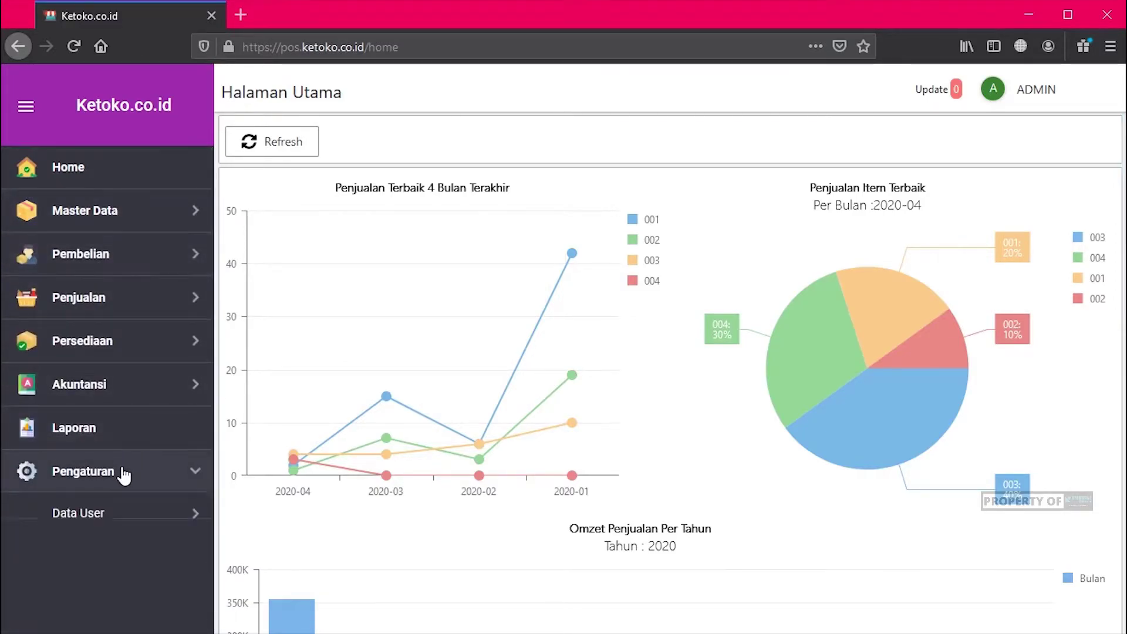
{"action": "scroll", "coordinate": [132, 504], "scroll_direction": "down", "scroll_amount": 4}
{"action": "scroll", "coordinate": [135, 487], "scroll_direction": "up", "scroll_amount": 4}
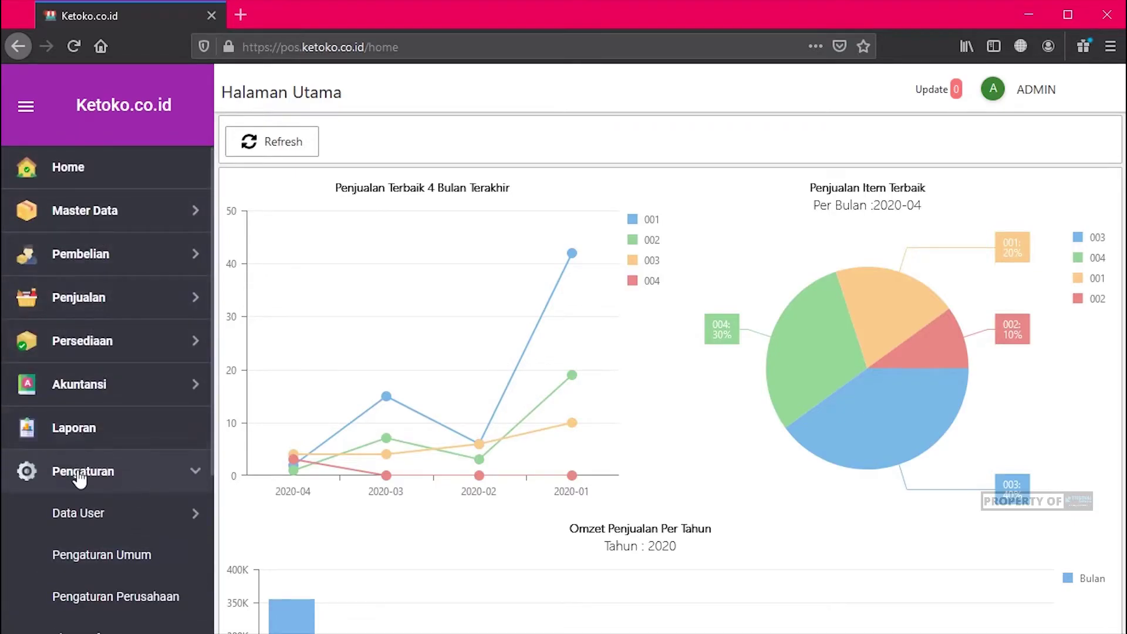
{"action": "left_click", "coordinate": [79, 477]}
{"action": "left_click", "coordinate": [114, 214]}
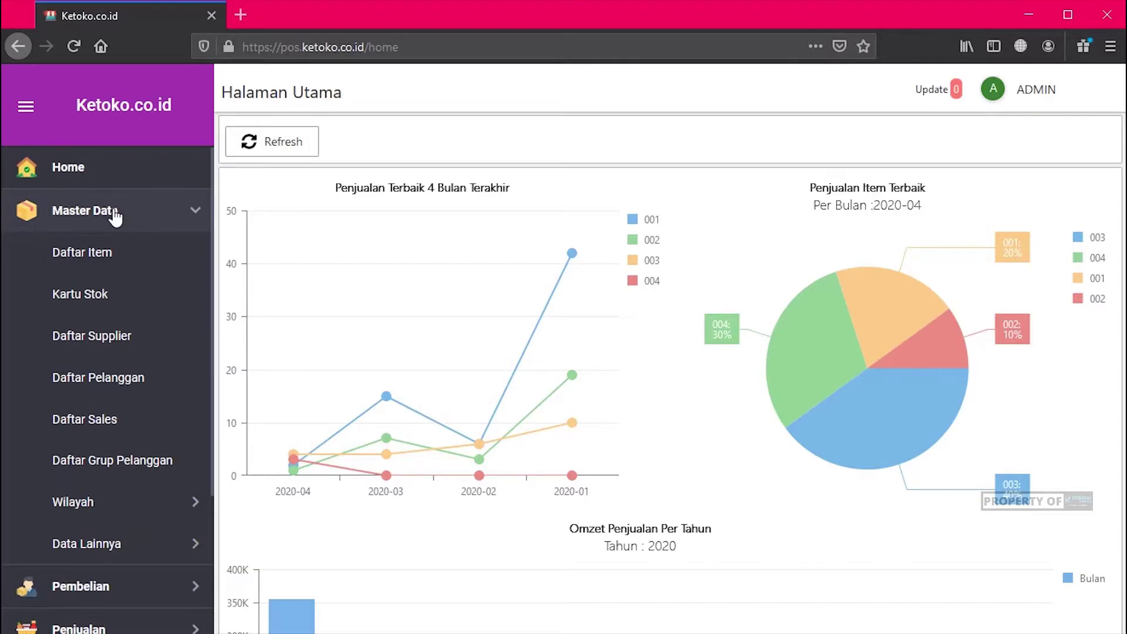
Step: Open the four-item Daftar Item list and start a blank Item Baru of type Barang
{"action": "left_click", "coordinate": [105, 252]}
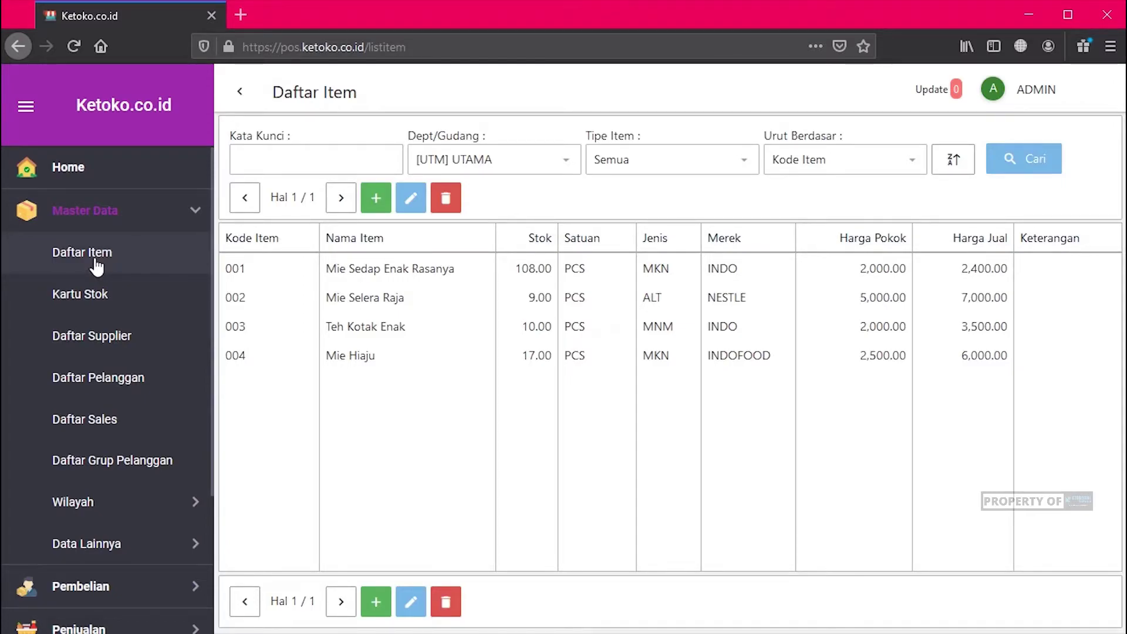
{"action": "left_click", "coordinate": [107, 214]}
{"action": "left_click", "coordinate": [106, 213]}
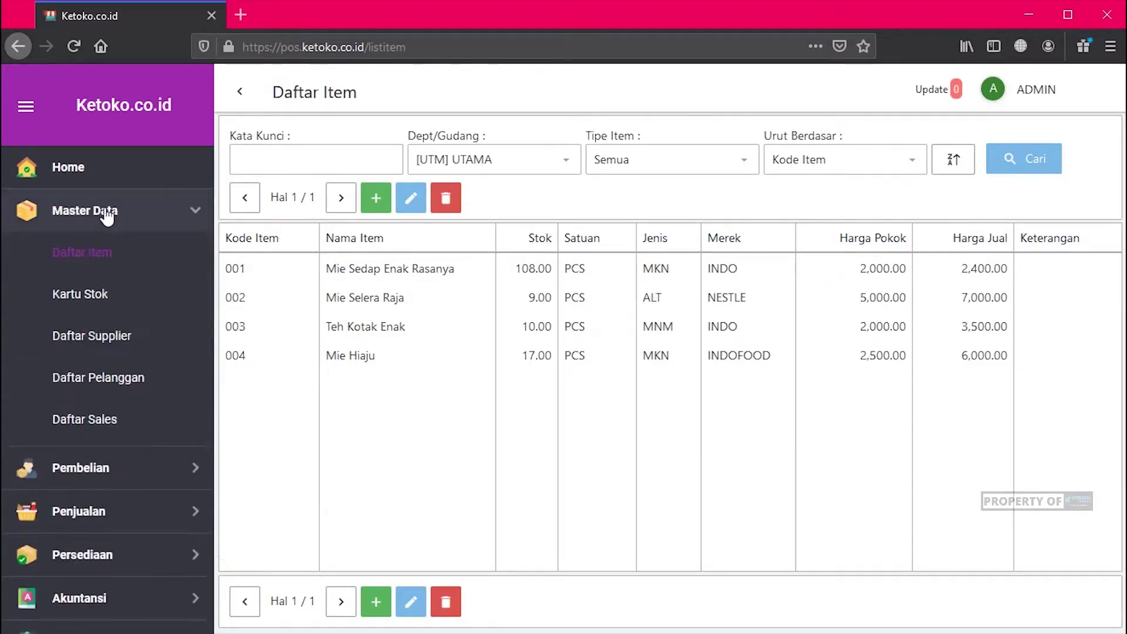
{"action": "left_click", "coordinate": [377, 198]}
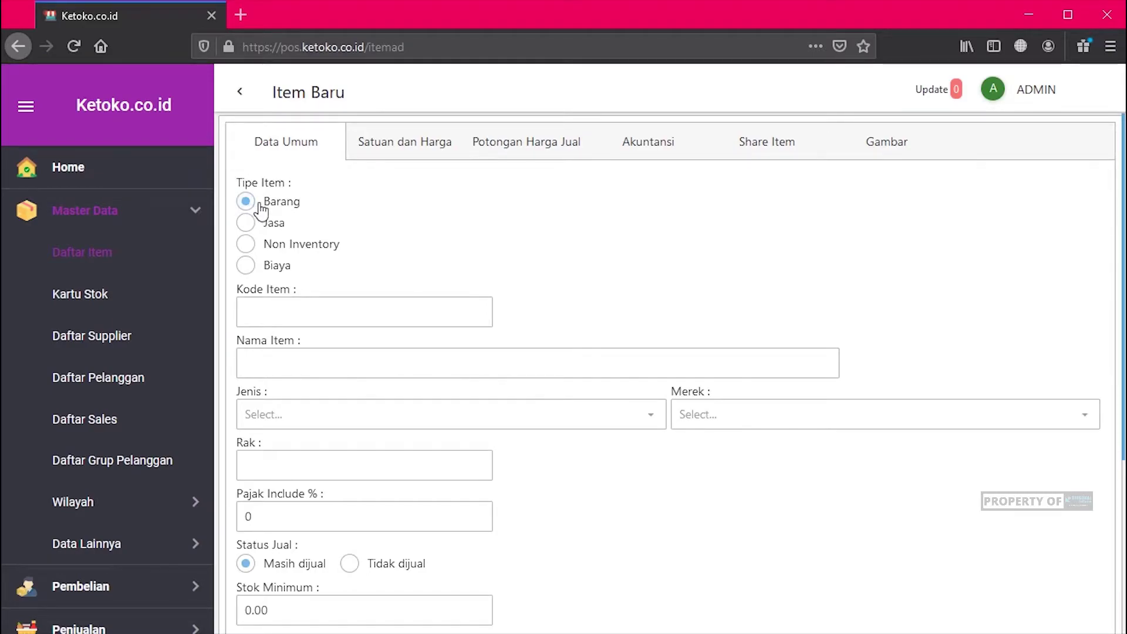
Step: Enter item code 01234 and item name 'Susu Low Fat'
{"action": "left_click", "coordinate": [336, 309]}
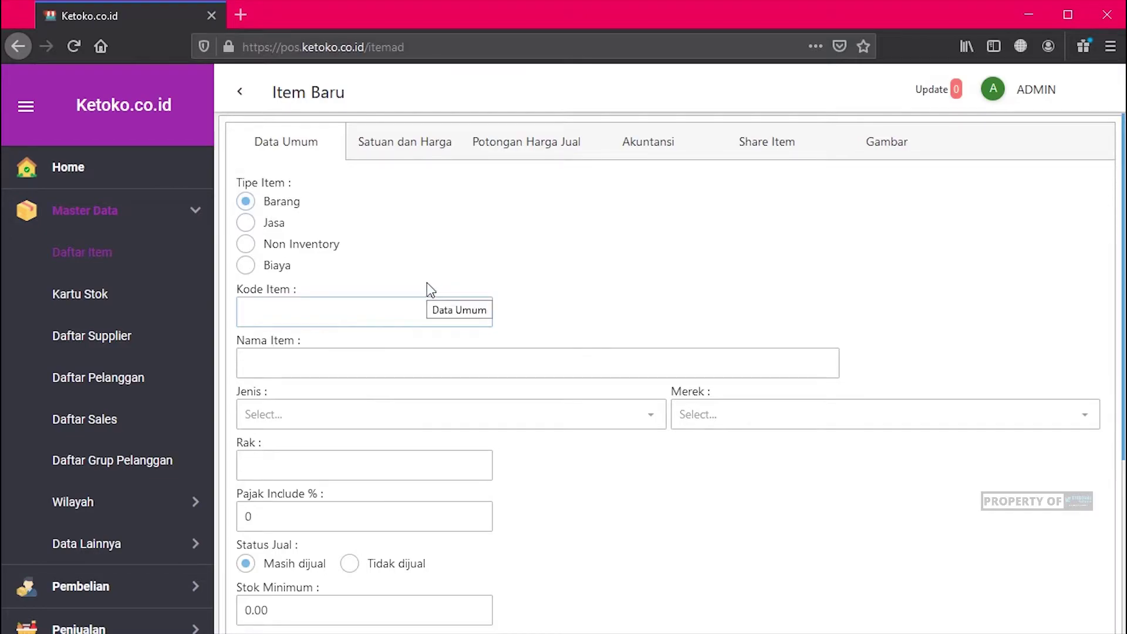
{"action": "type", "text": "01234"}
{"action": "type", "text": "Susu"}
{"action": "type", "text": " L"}
{"action": "type", "text": "ab"}
{"action": "key", "text": "BackSpace"}
{"action": "key", "text": "BackSpace"}
{"action": "type", "text": "ow Fat"}
Step: Set Jenis to Minuman and Merek to INDO
{"action": "left_click", "coordinate": [388, 418]}
{"action": "left_click", "coordinate": [405, 467]}
{"action": "left_click", "coordinate": [792, 423]}
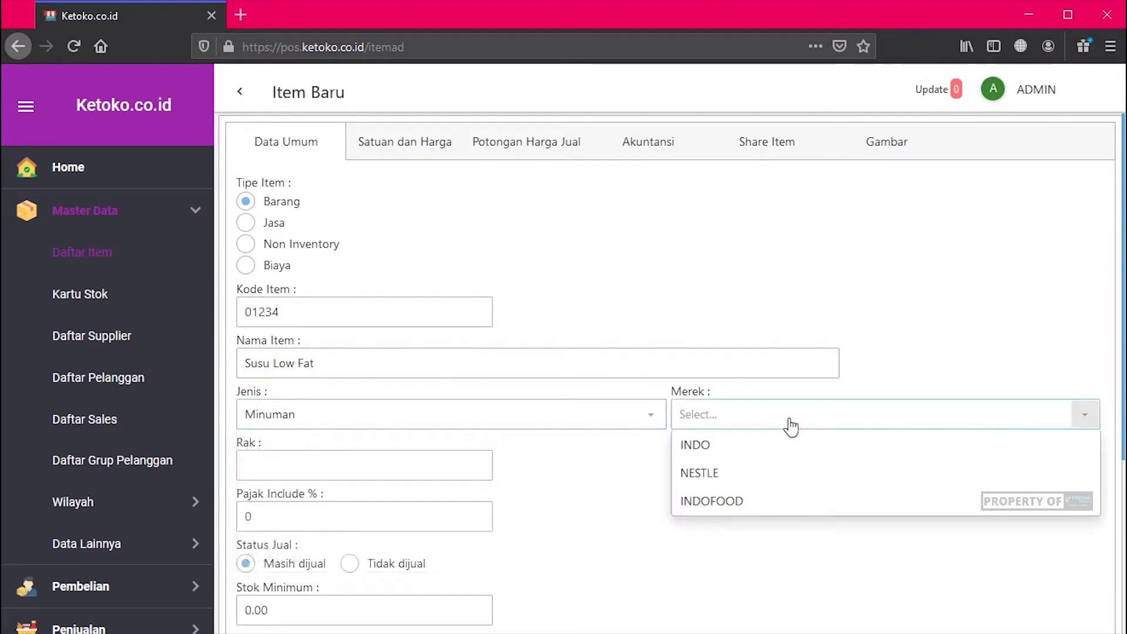
{"action": "left_click", "coordinate": [766, 444]}
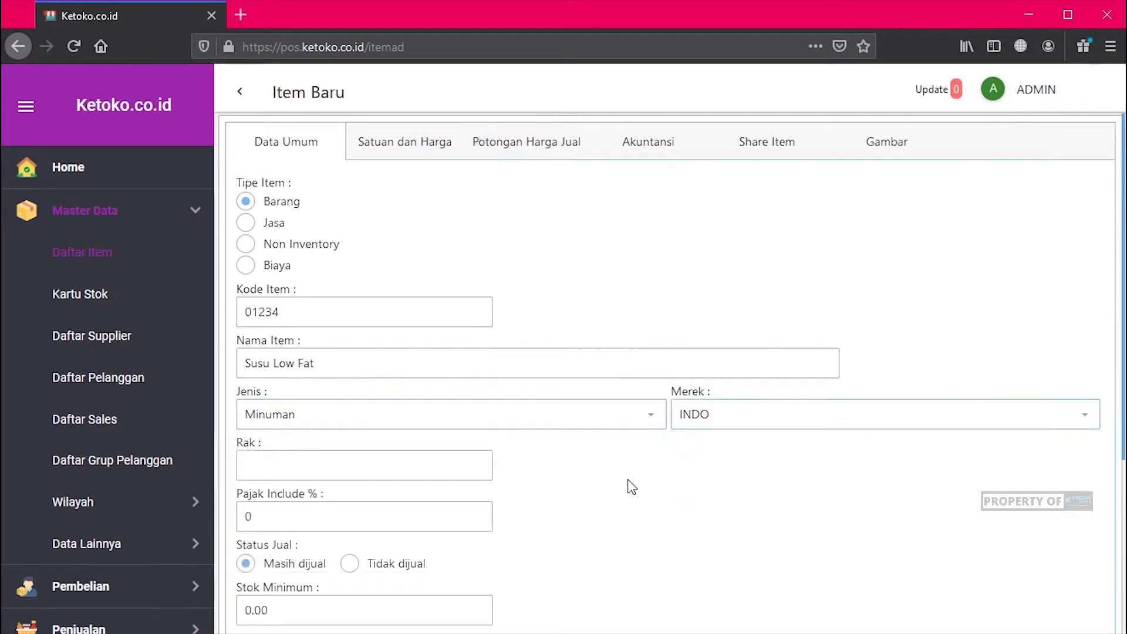
{"action": "scroll", "coordinate": [629, 483], "scroll_direction": "down", "scroll_amount": 3}
{"action": "left_click", "coordinate": [319, 319]}
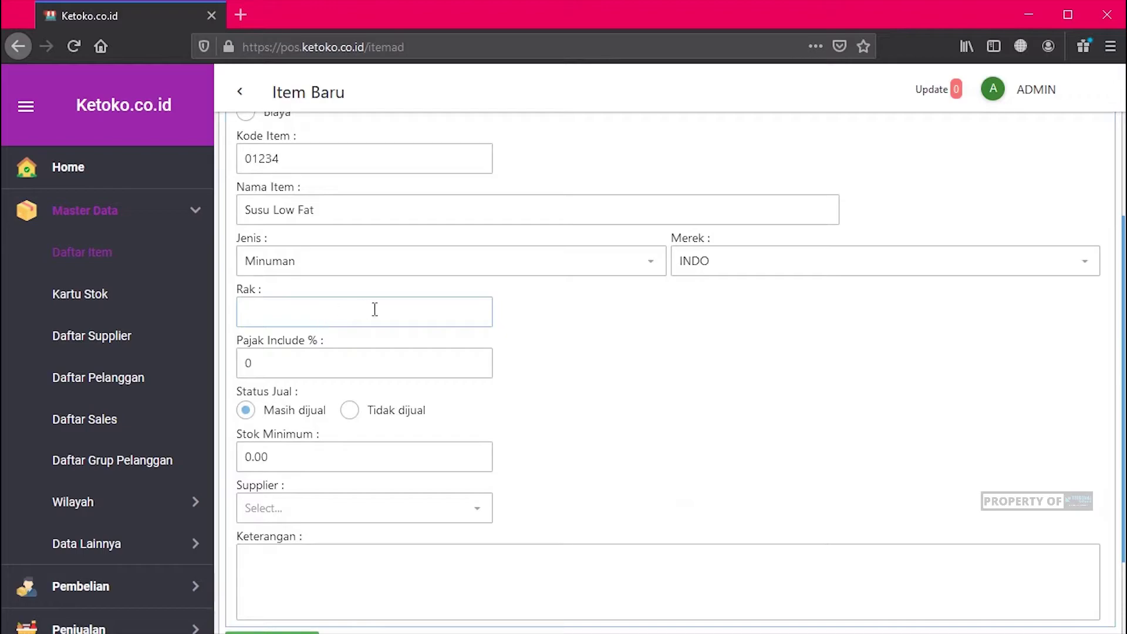
Step: Leave Pajak Include at 0 and keep Status Jual as Masih dijual
{"action": "left_click", "coordinate": [300, 372]}
{"action": "left_click", "coordinate": [517, 372]}
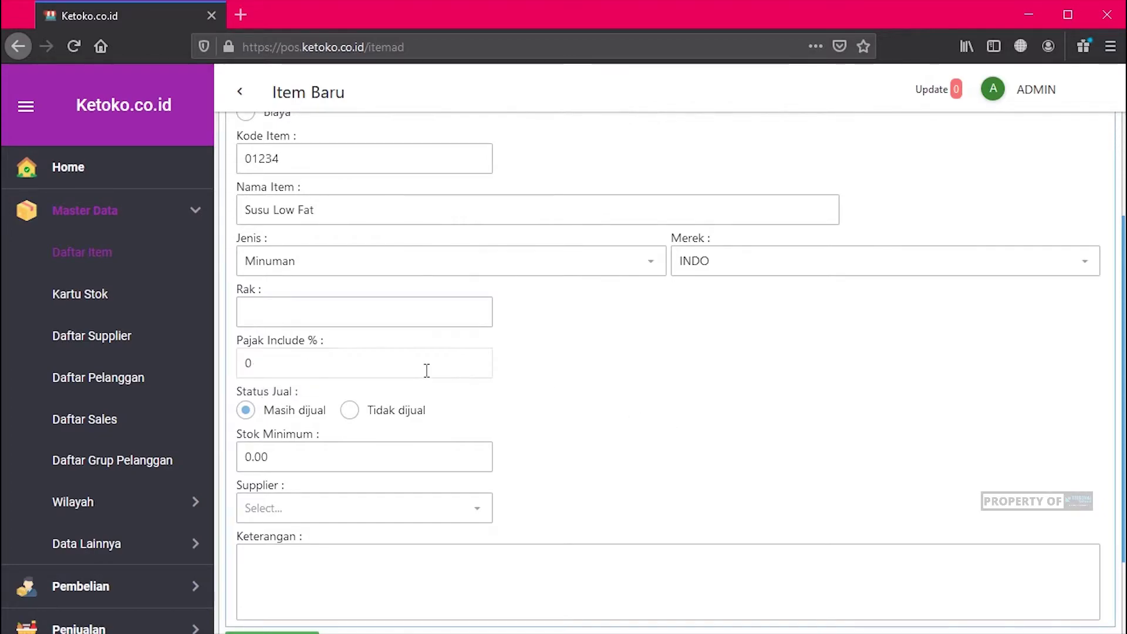
{"action": "scroll", "coordinate": [537, 398], "scroll_direction": "down", "scroll_amount": 2}
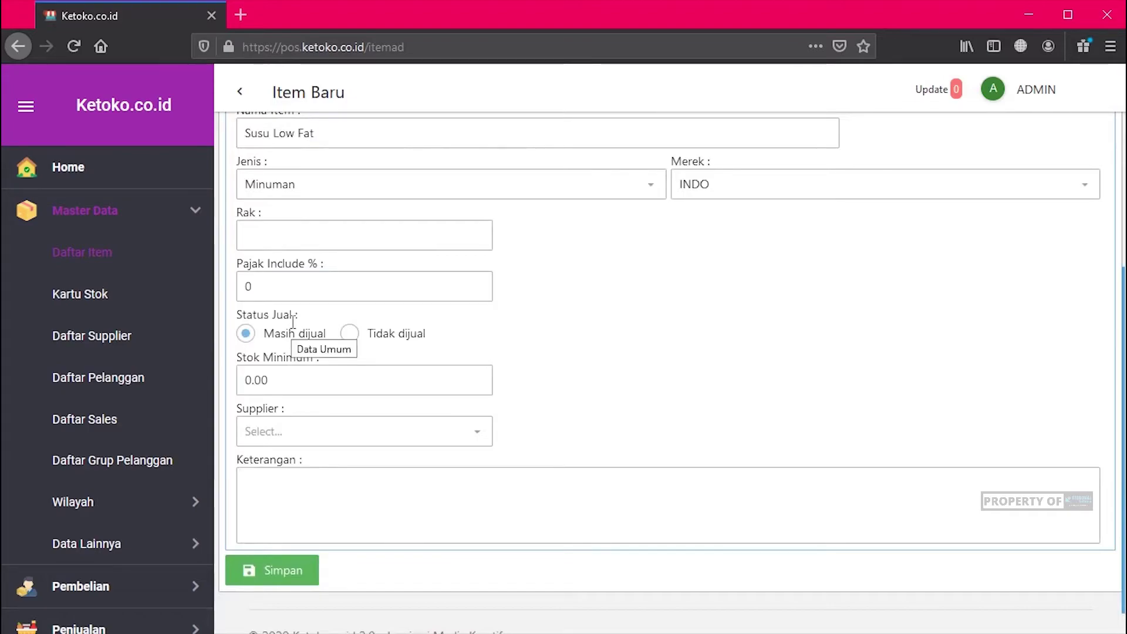
{"action": "left_click", "coordinate": [396, 340]}
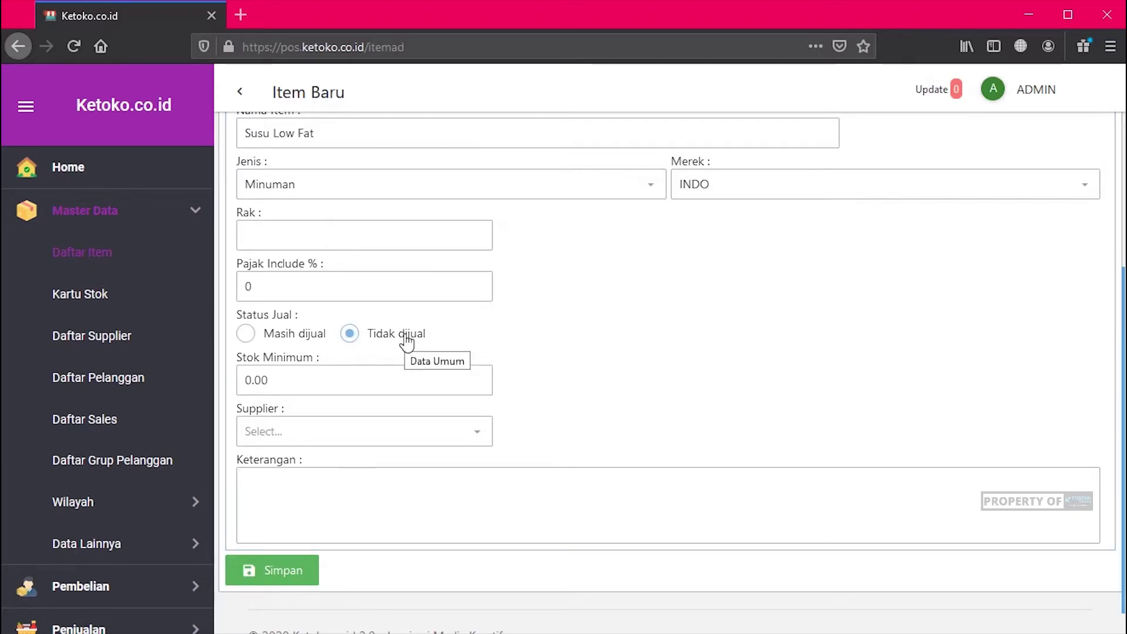
{"action": "left_click", "coordinate": [245, 334]}
Step: Set Stok Minimum to 5.00, leaving the Supplier unselected
{"action": "left_click", "coordinate": [327, 378]}
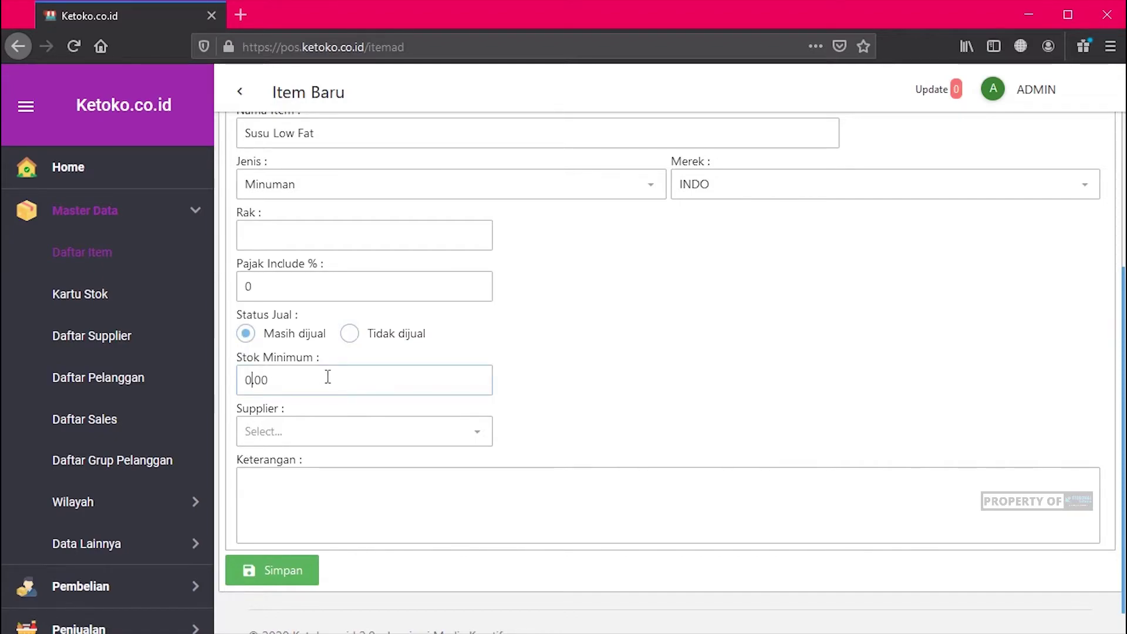
{"action": "left_click_drag", "start_coordinate": [328, 378], "coordinate": [243, 371]}
{"action": "type", "text": "5"}
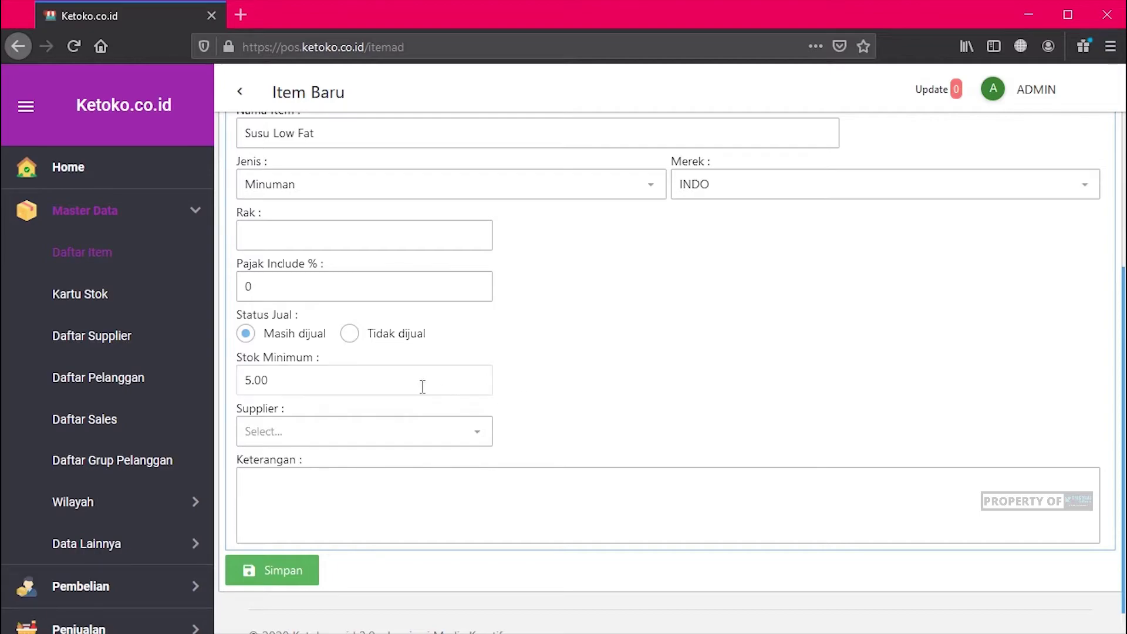
{"action": "scroll", "coordinate": [567, 387], "scroll_direction": "down", "scroll_amount": 1}
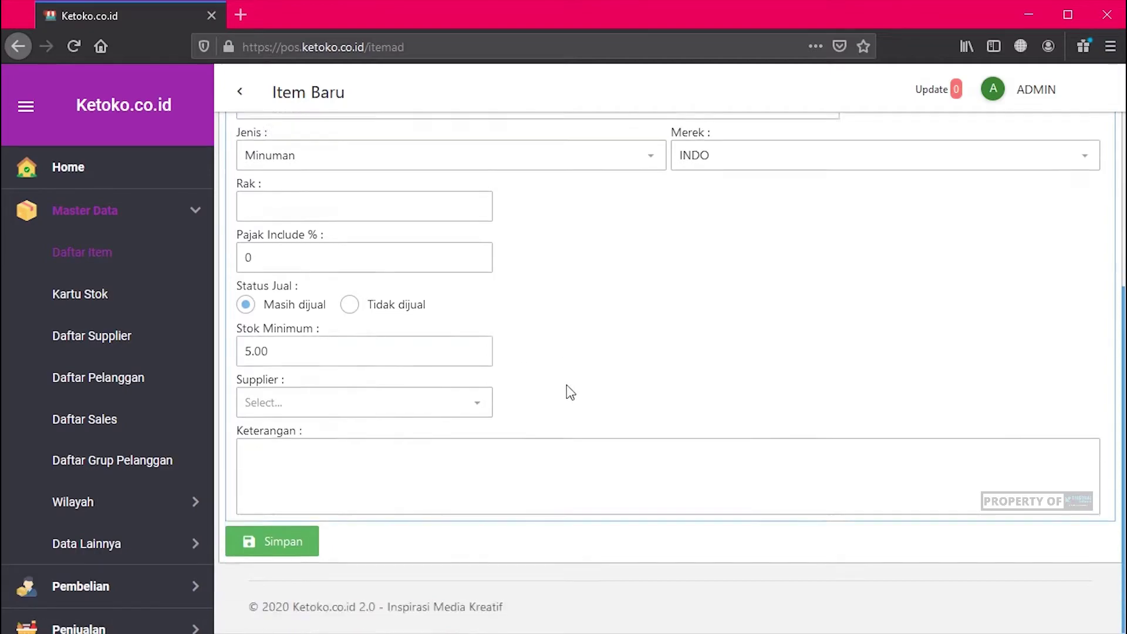
{"action": "left_click", "coordinate": [478, 405]}
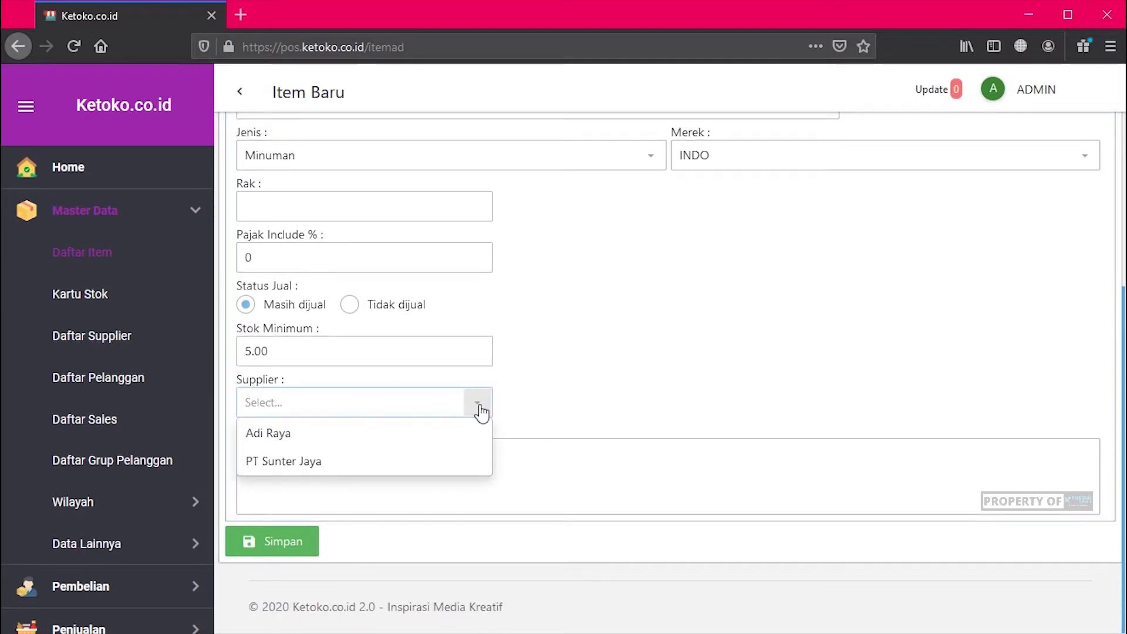
{"action": "left_click", "coordinate": [478, 405]}
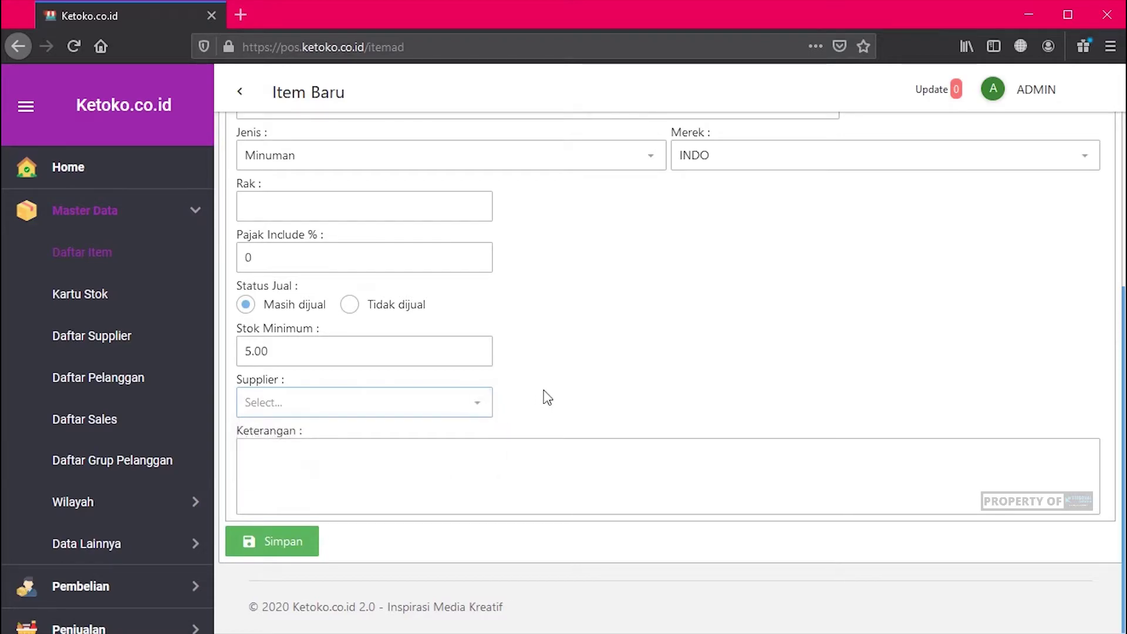
{"action": "left_click", "coordinate": [394, 474]}
{"action": "scroll", "coordinate": [590, 371], "scroll_direction": "up", "scroll_amount": 5}
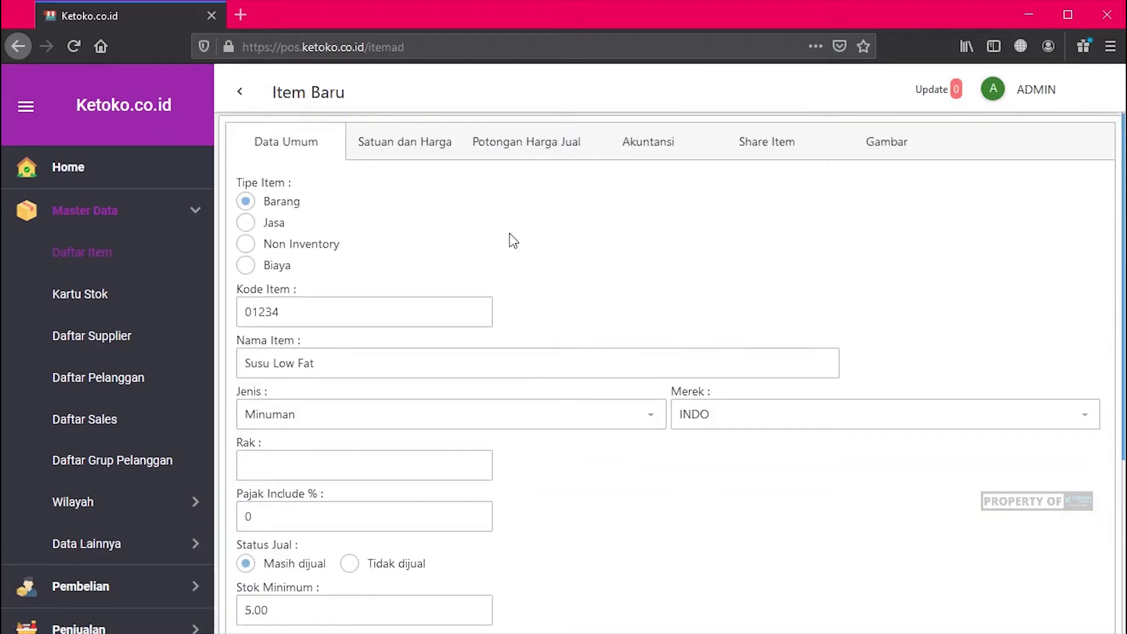
Step: On Satuan dan Harga, try the Satuan, Level and Jumlah price types, returning to Satu Harga
{"action": "left_click", "coordinate": [410, 144]}
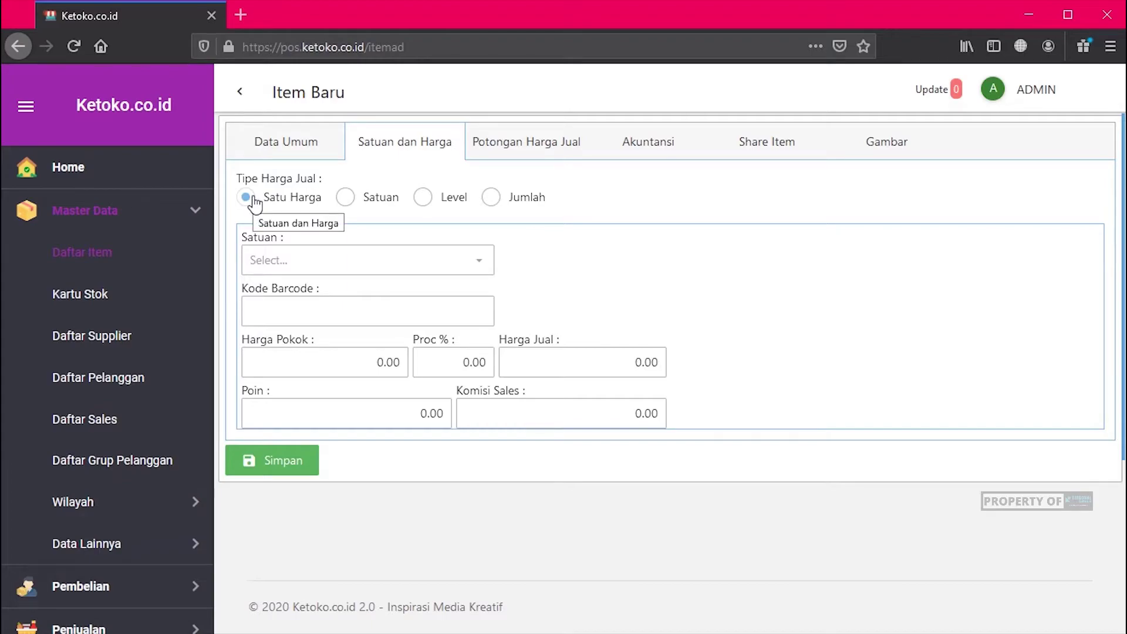
{"action": "left_click", "coordinate": [345, 199]}
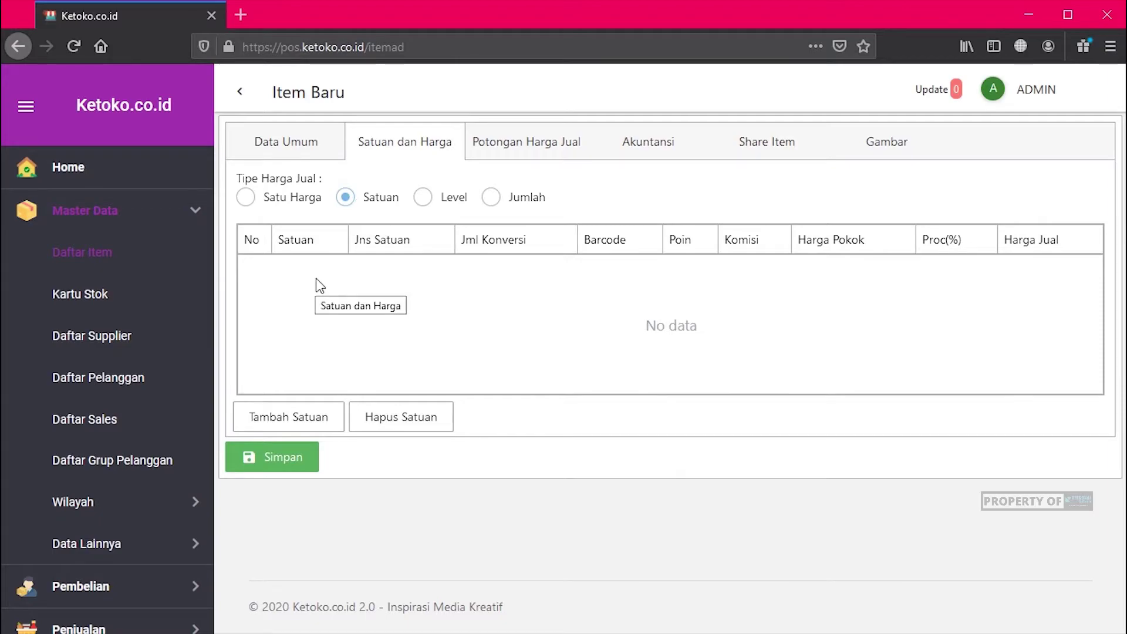
{"action": "left_click", "coordinate": [457, 201]}
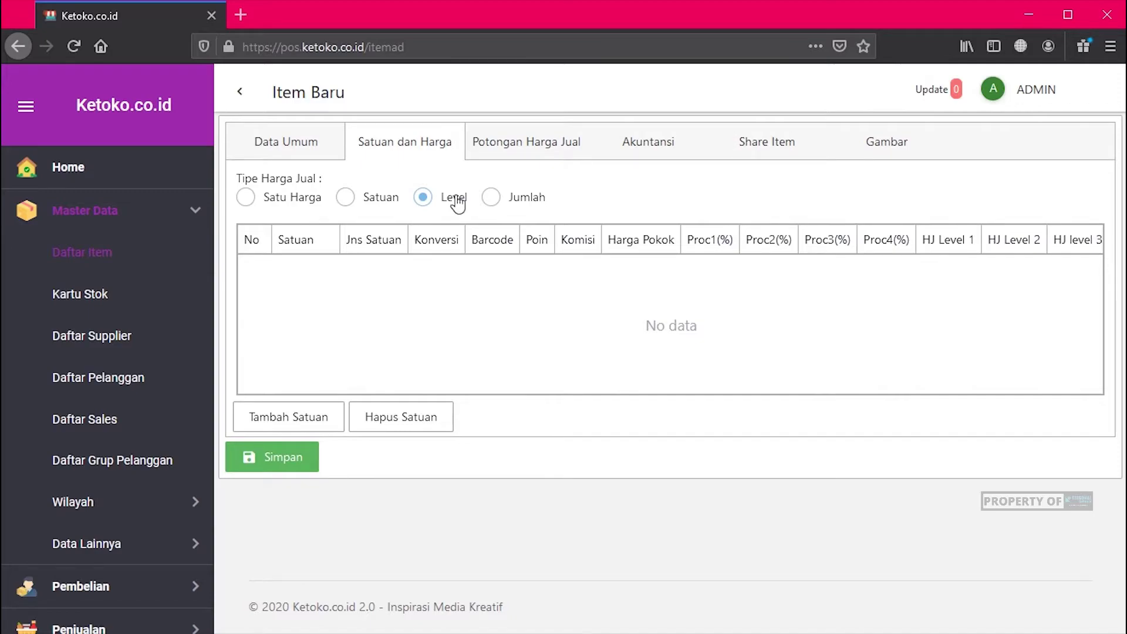
{"action": "left_click", "coordinate": [498, 205]}
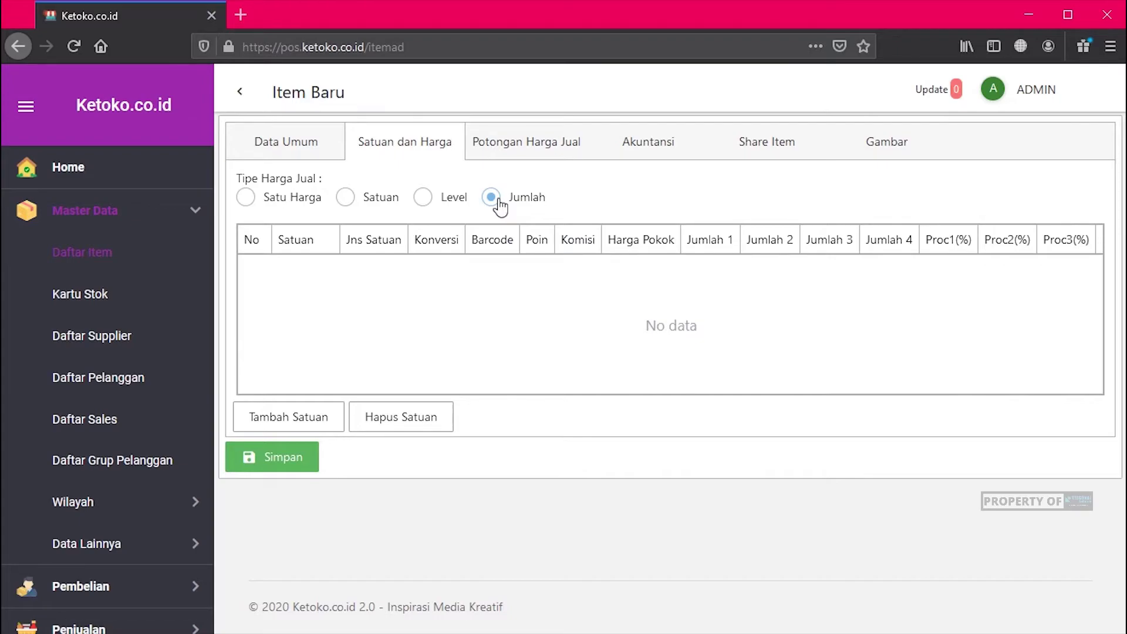
{"action": "left_click", "coordinate": [245, 199]}
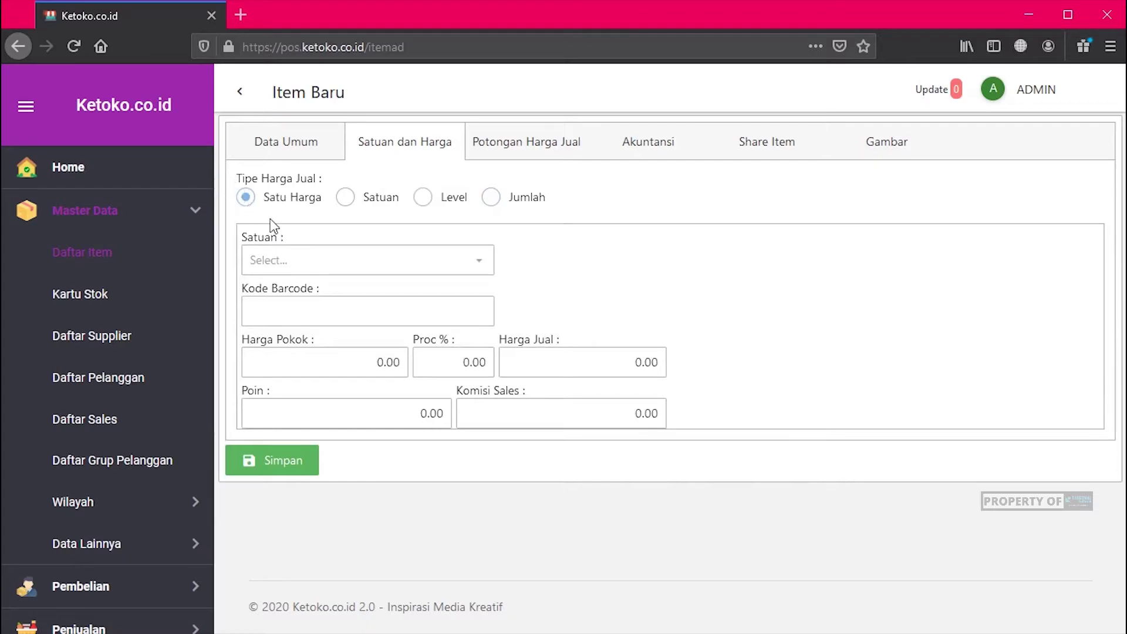
{"action": "left_click", "coordinate": [420, 265]}
{"action": "left_click", "coordinate": [315, 294]}
{"action": "left_click", "coordinate": [448, 307]}
{"action": "left_click", "coordinate": [294, 301]}
{"action": "type", "text": "8998009010262"}
Step: Enter Harga Pokok 4,500 and Harga Jual 6,500
{"action": "left_click", "coordinate": [336, 365]}
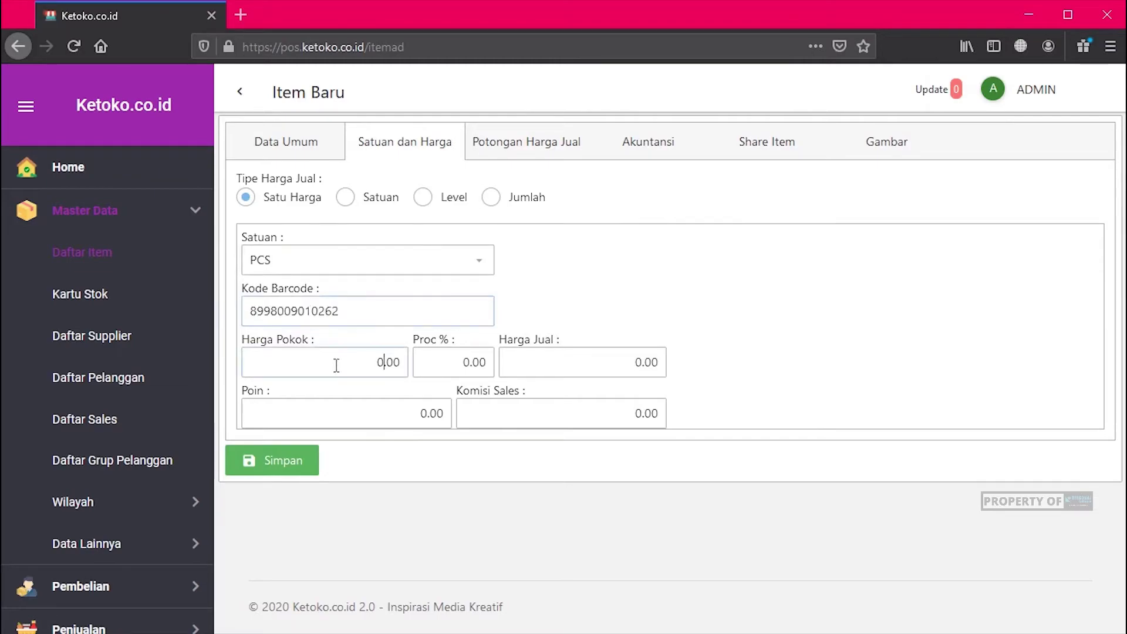
{"action": "type", "text": "40"}
{"action": "key", "text": "BackSpace"}
{"action": "type", "text": "5000"}
{"action": "key", "text": "BackSpace"}
{"action": "left_click", "coordinate": [591, 352]}
{"action": "type", "text": "4500"}
{"action": "key", "text": "BackSpace"}
{"action": "key", "text": "BackSpace"}
{"action": "key", "text": "BackSpace"}
{"action": "key", "text": "BackSpace"}
{"action": "type", "text": "6,500"}
{"action": "left_click", "coordinate": [615, 315]}
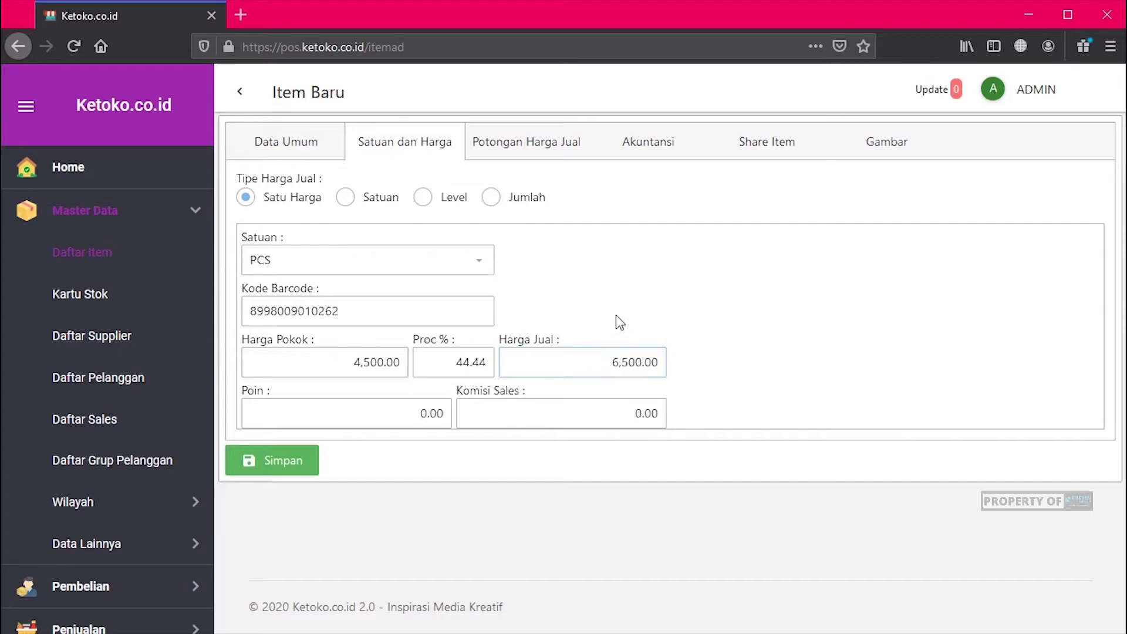
Step: Change the markup from 44.44% to 50%, raising the selling price to 6,750
{"action": "left_click", "coordinate": [449, 362]}
{"action": "double_click", "coordinate": [449, 362]}
{"action": "left_click", "coordinate": [442, 364]}
{"action": "key", "text": "Delete"}
{"action": "key", "text": "Delete"}
{"action": "key", "text": "Delete"}
{"action": "key", "text": "Delete"}
{"action": "key", "text": "Delete"}
{"action": "type", "text": "0"}
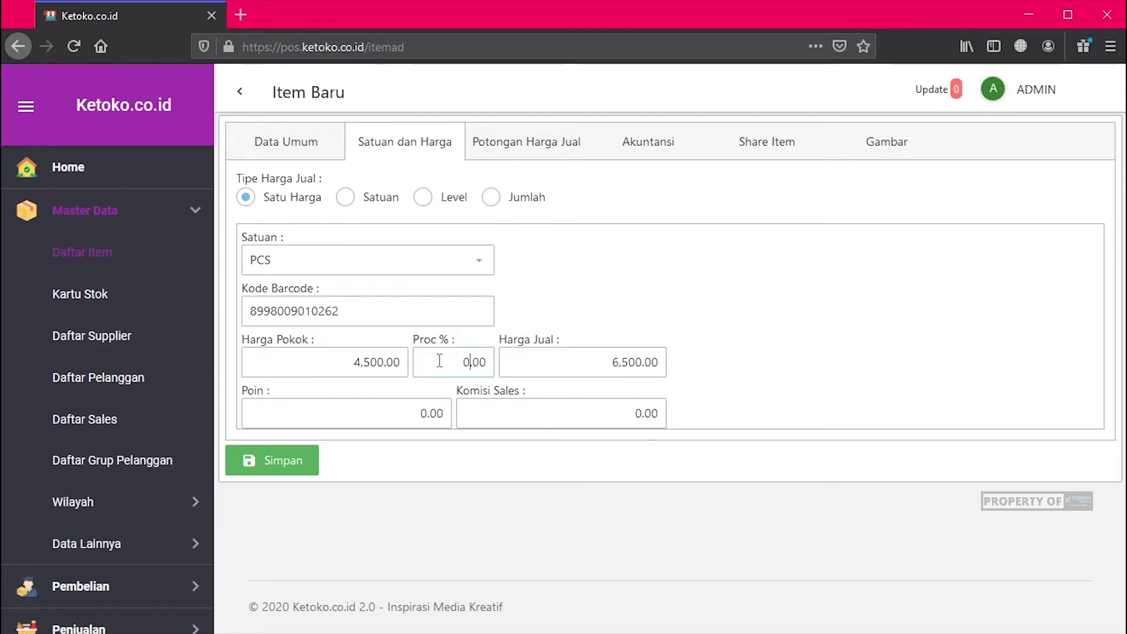
{"action": "type", "text": "50"}
{"action": "key", "text": "Tab"}
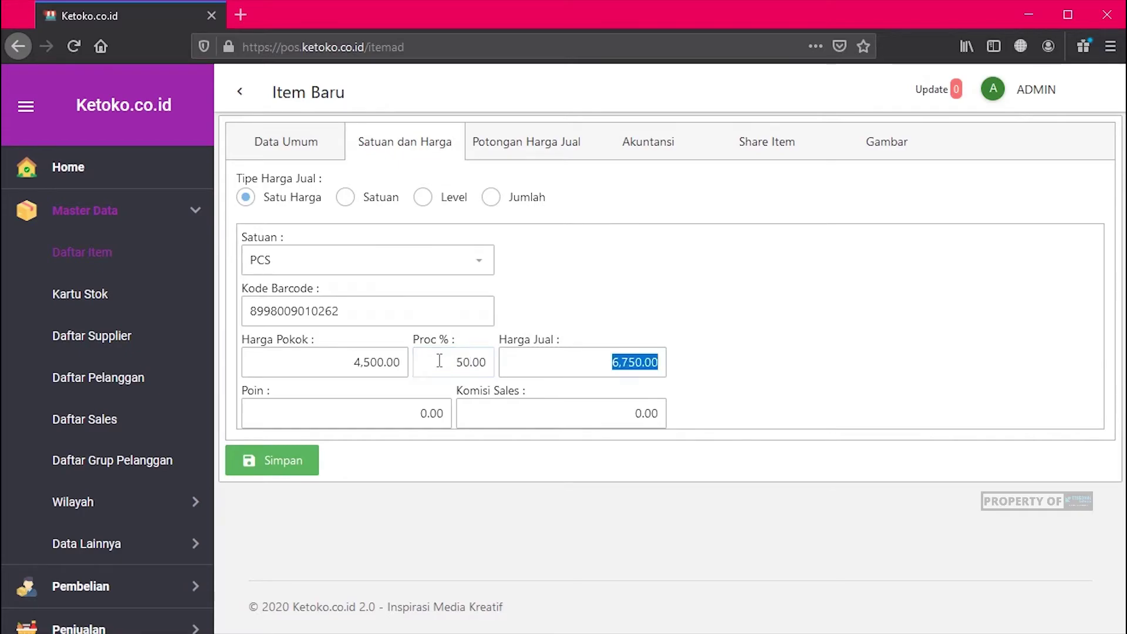
{"action": "left_click", "coordinate": [712, 370]}
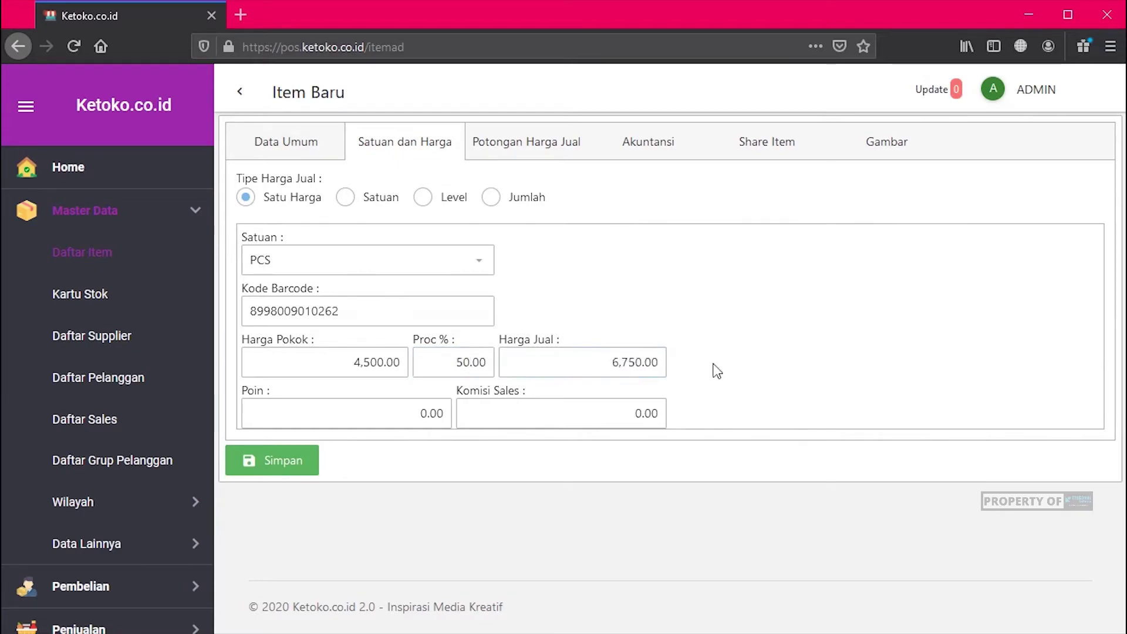
{"action": "left_click", "coordinate": [334, 419]}
Step: Add a Gold customer-group selling discount of 3% plus 2%, then view the Akuntansi accounts
{"action": "left_click", "coordinate": [552, 148]}
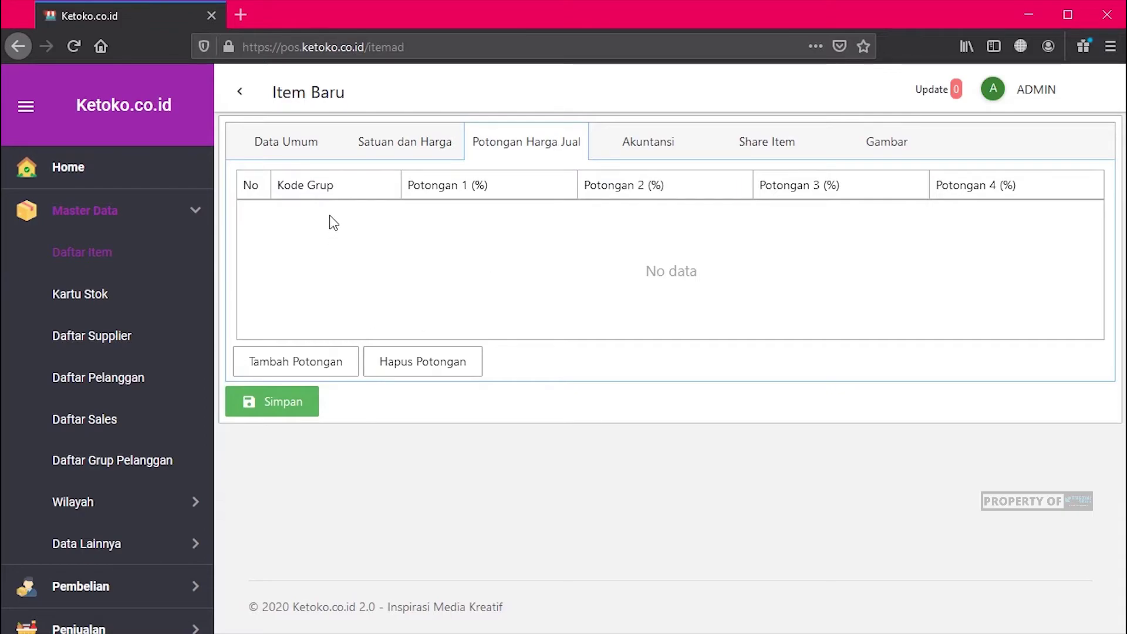
{"action": "left_click", "coordinate": [316, 361]}
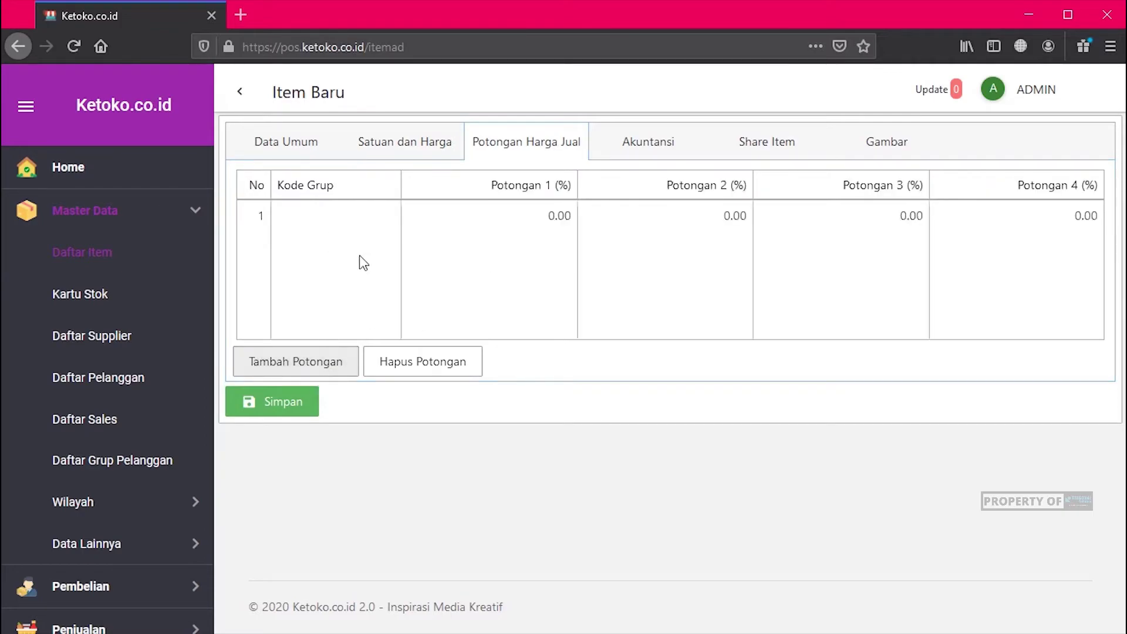
{"action": "left_click", "coordinate": [376, 223]}
{"action": "left_click", "coordinate": [388, 221]}
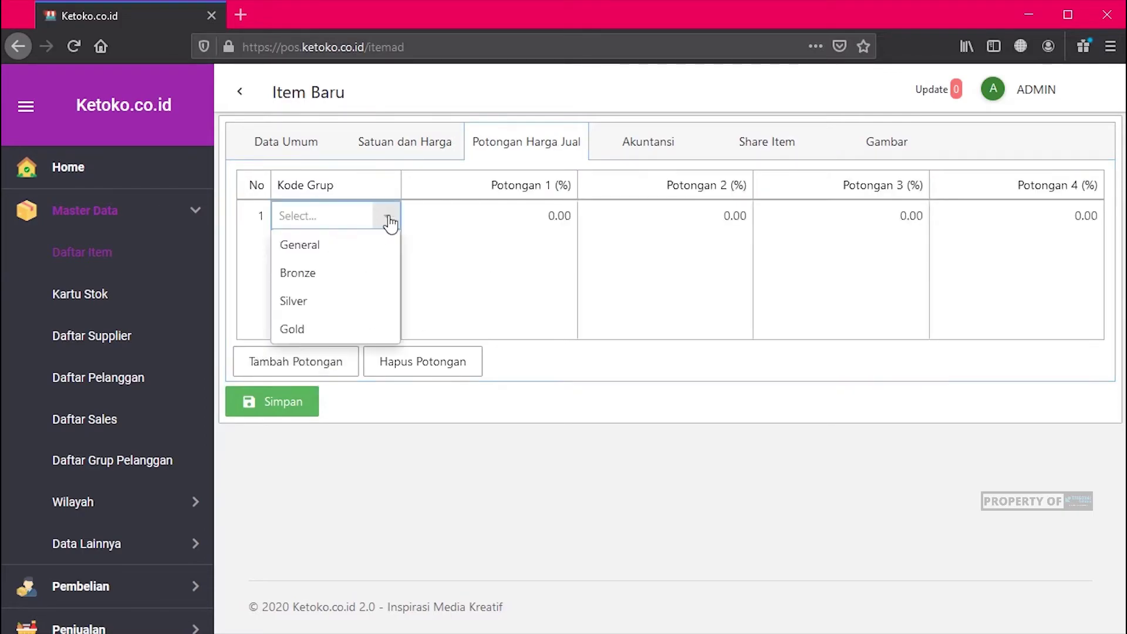
{"action": "left_click", "coordinate": [330, 322]}
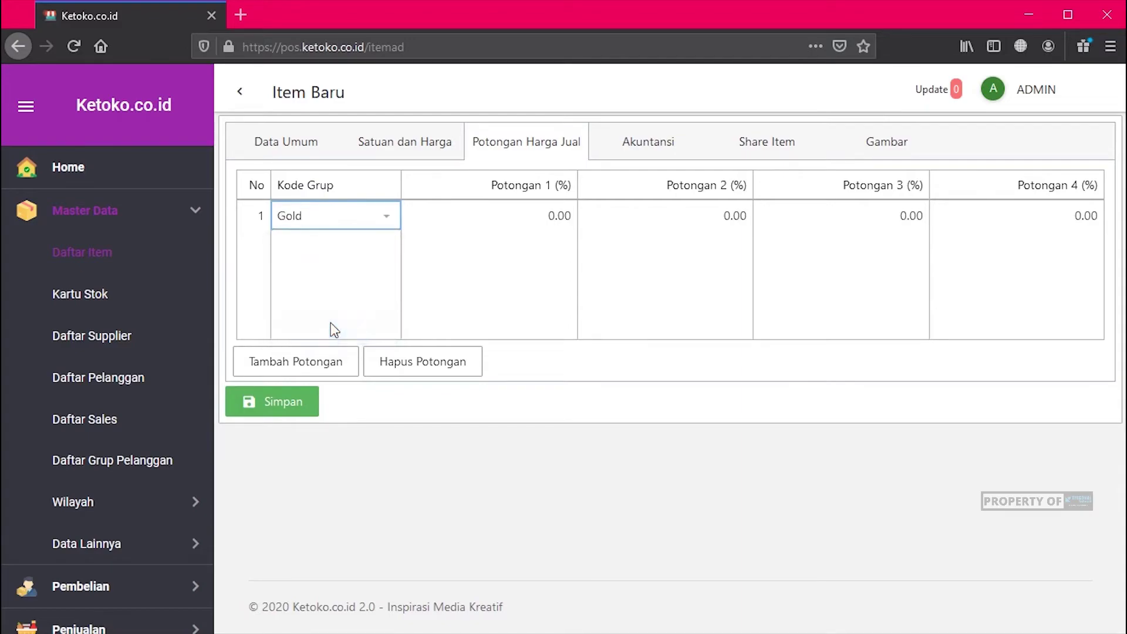
{"action": "left_click", "coordinate": [458, 219]}
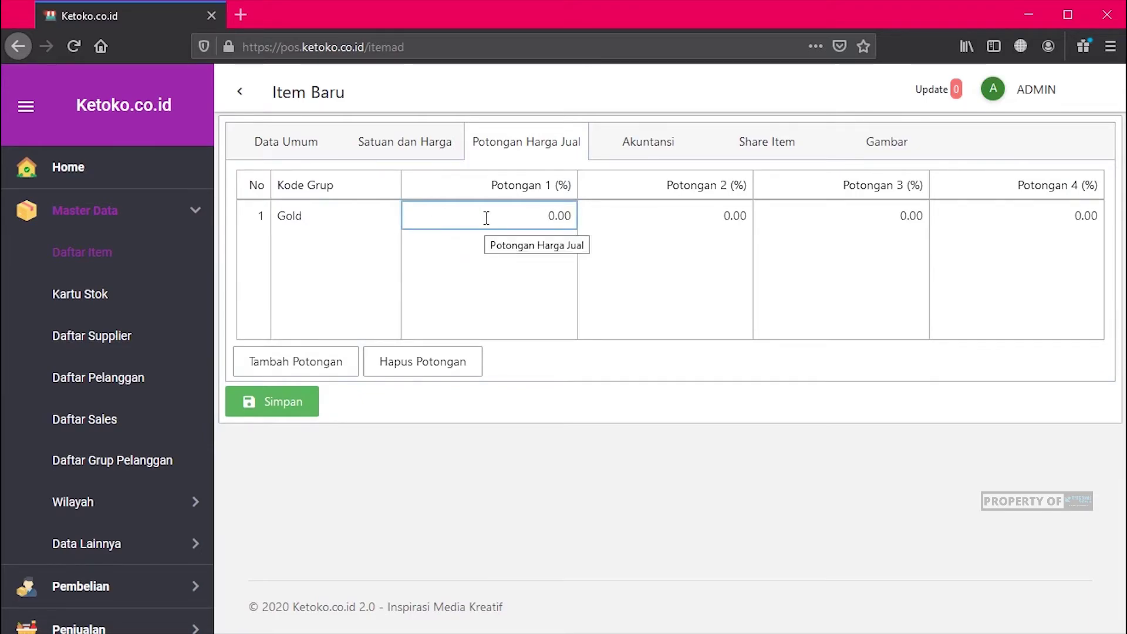
{"action": "type", "text": "3"}
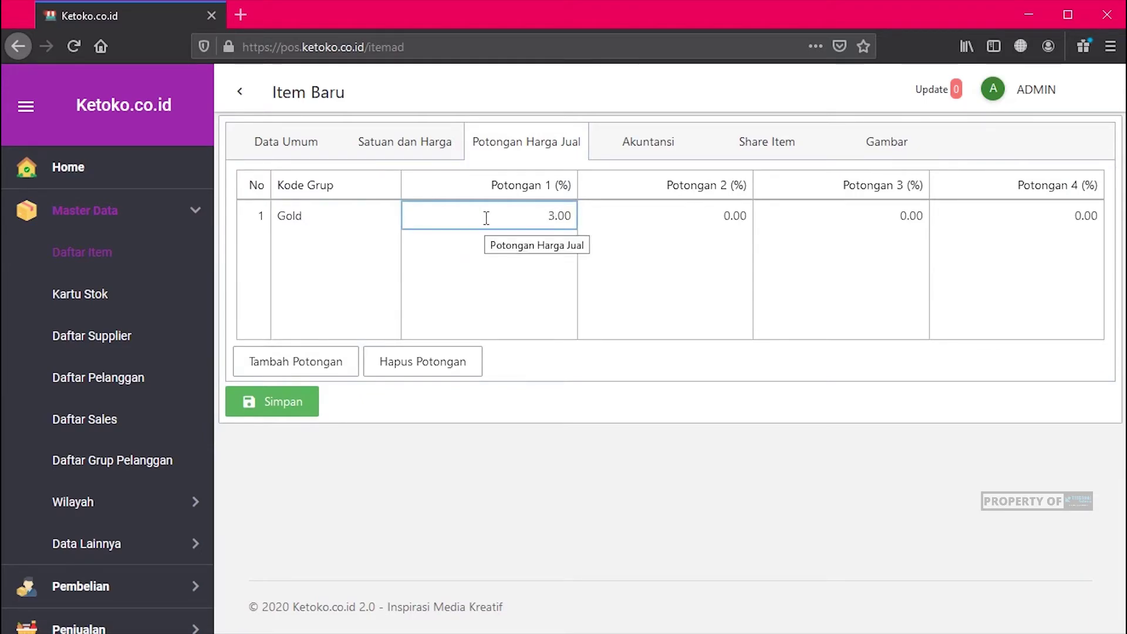
{"action": "left_click", "coordinate": [655, 210]}
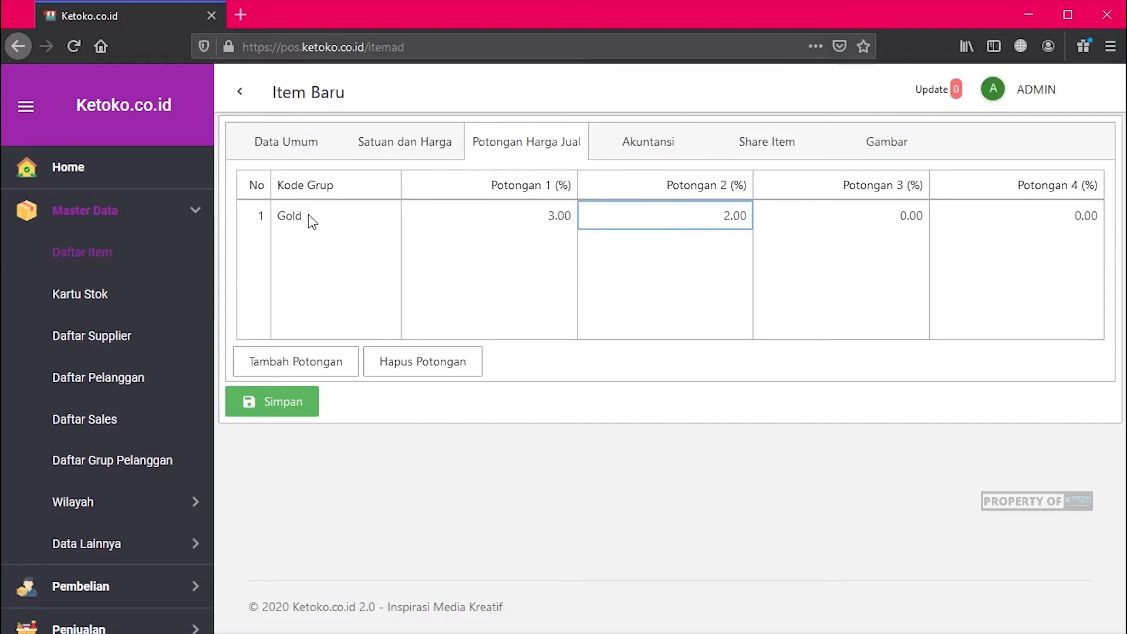
{"action": "left_click", "coordinate": [667, 147]}
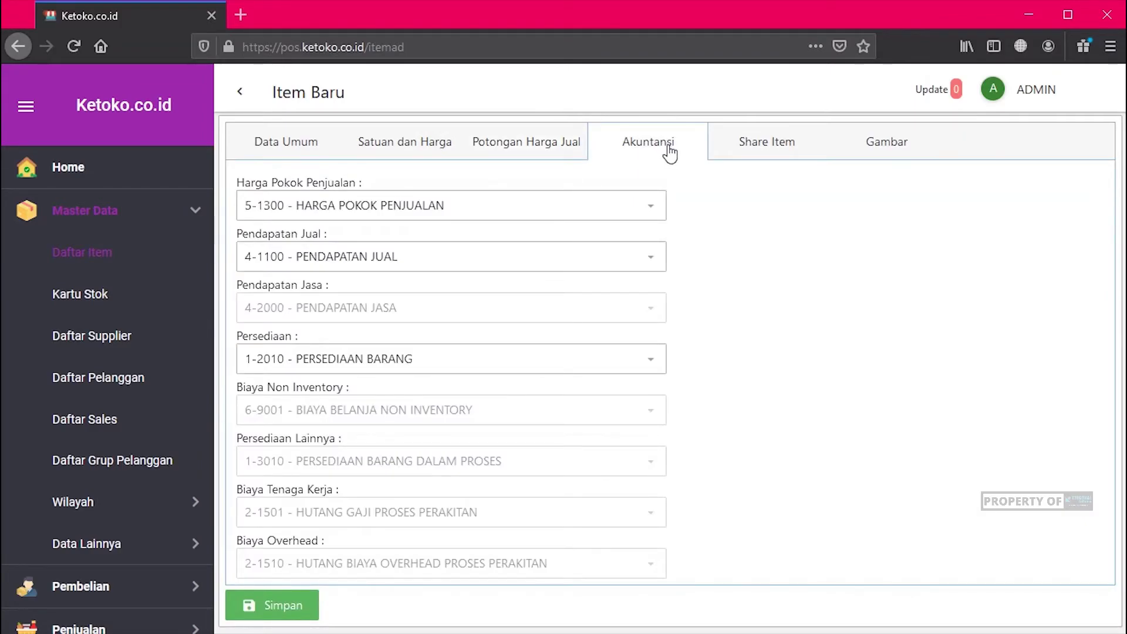
Step: Show the Share Item settings, where sharing stays off and Kondisi Barang is Baru
{"action": "left_click", "coordinate": [764, 151]}
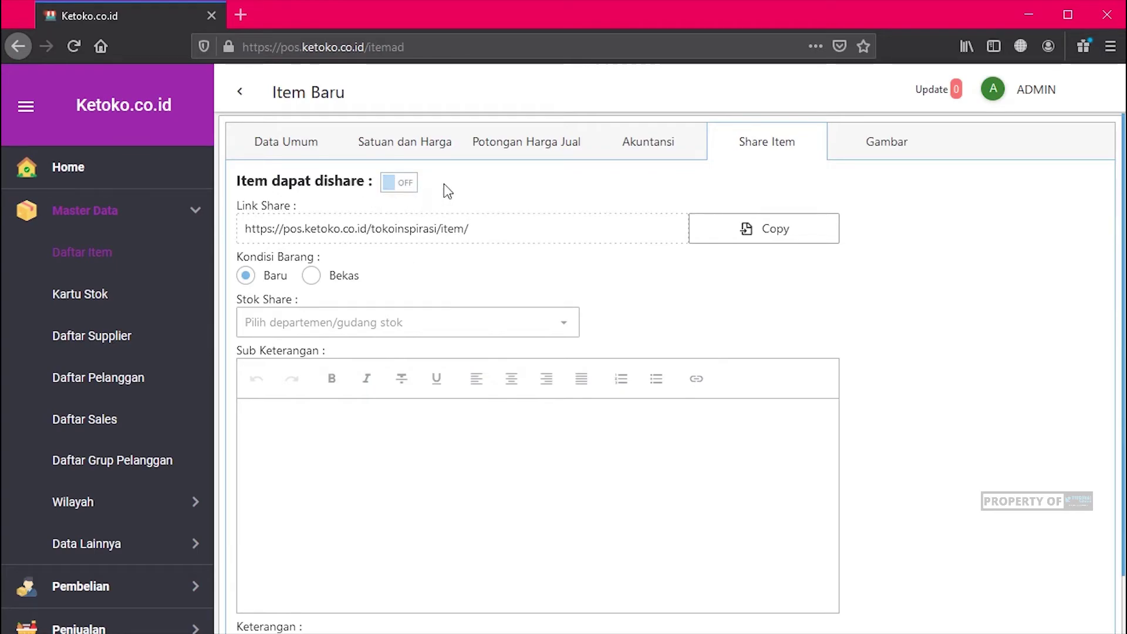
Step: Attach susu.jpg as the item's product photo
{"action": "left_click", "coordinate": [896, 148]}
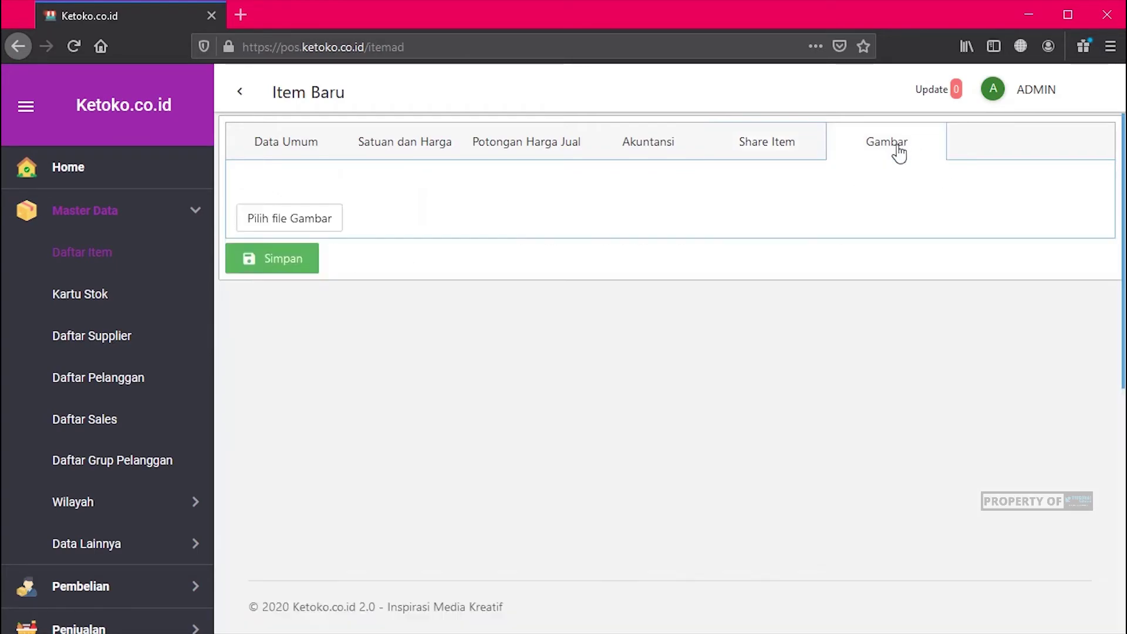
{"action": "left_click", "coordinate": [251, 218]}
{"action": "double_click", "coordinate": [211, 139]}
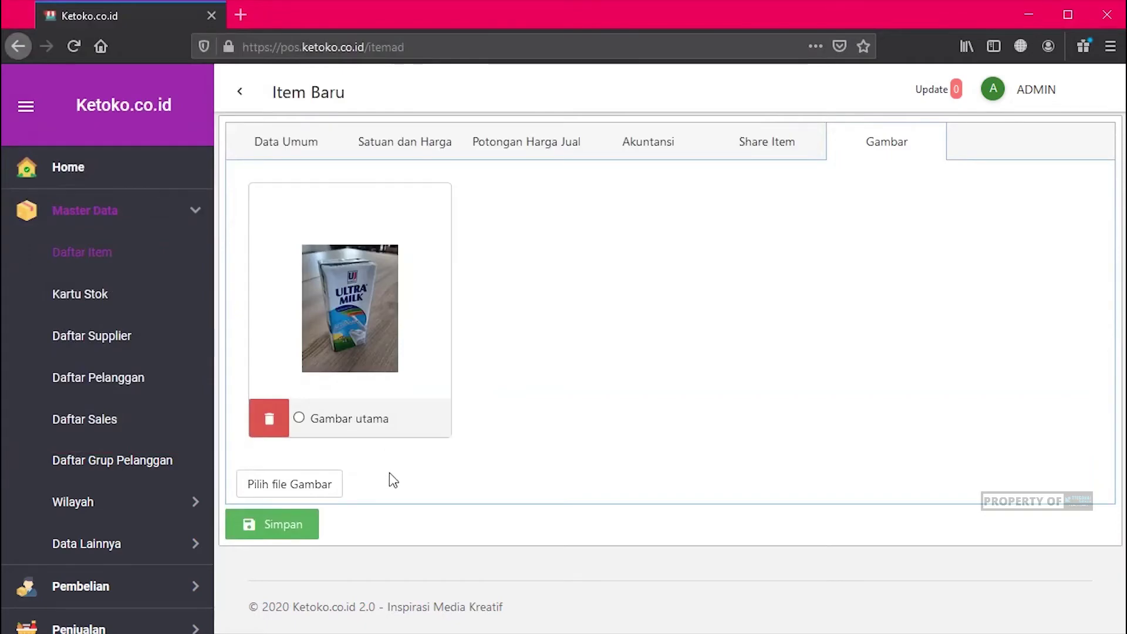
{"action": "left_click", "coordinate": [287, 488]}
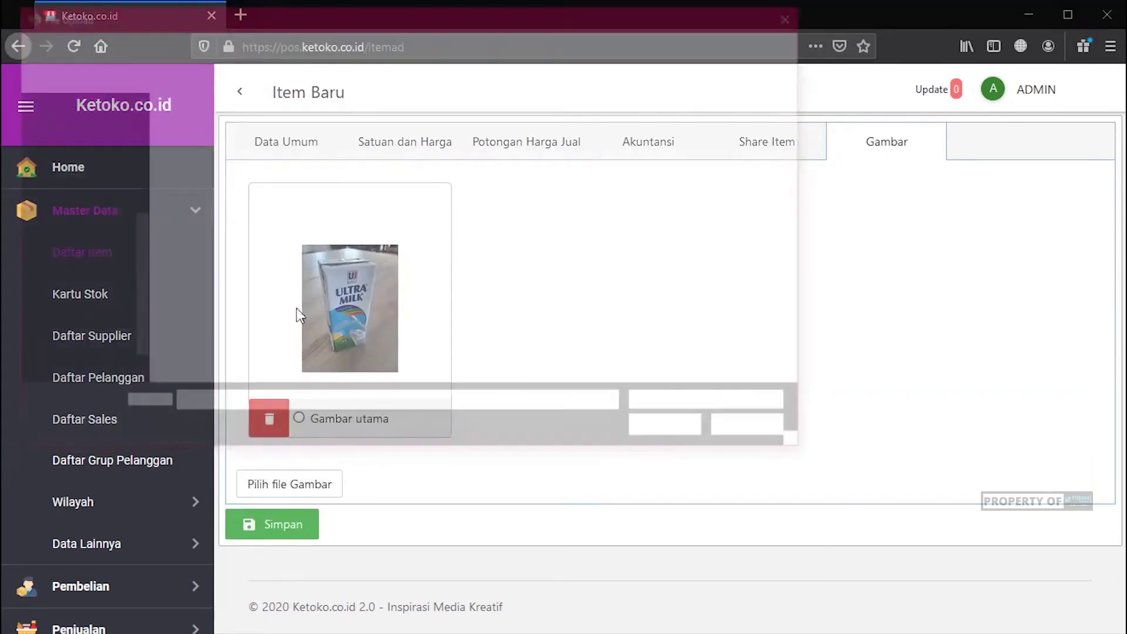
{"action": "left_click", "coordinate": [756, 430]}
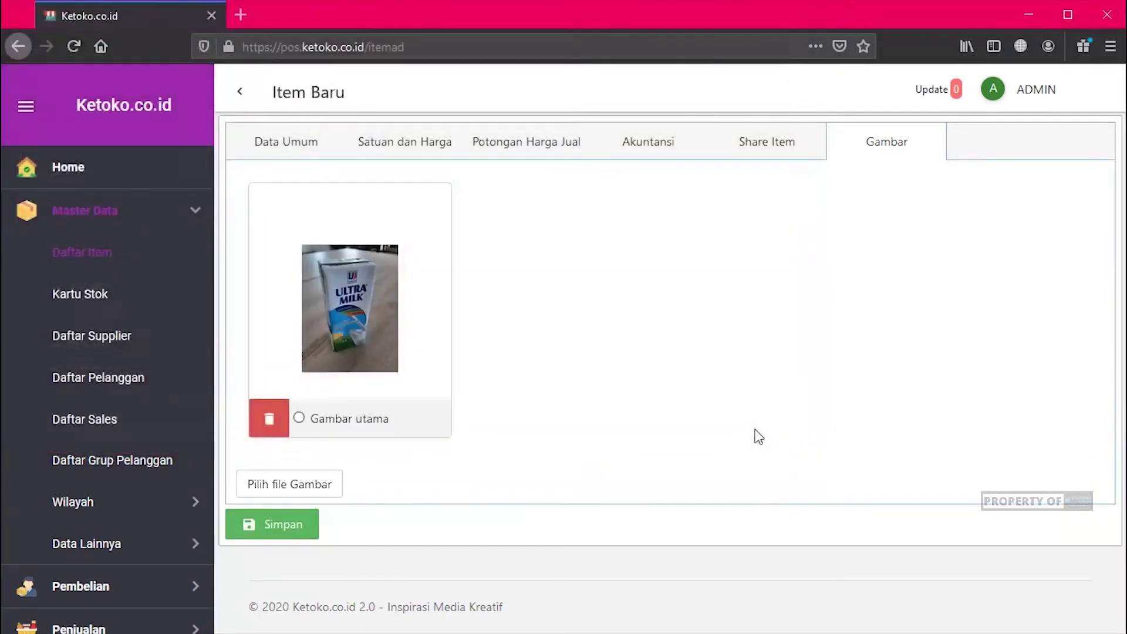
Step: Return to the Data Umum form after briefly checking Satuan dan Harga
{"action": "left_click", "coordinate": [310, 151]}
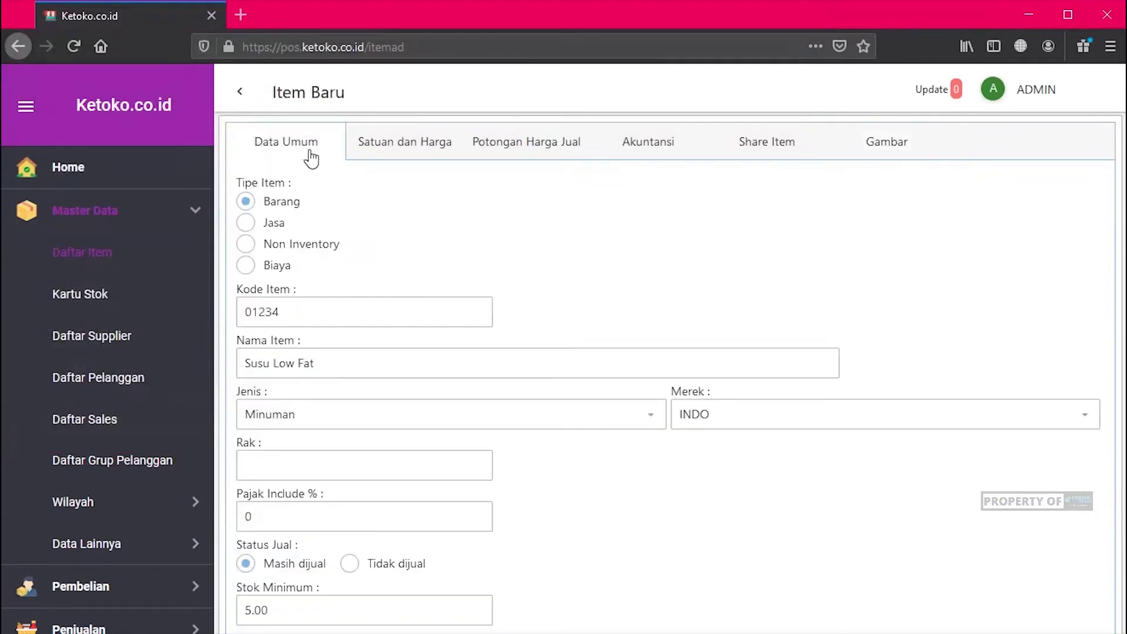
{"action": "scroll", "coordinate": [656, 241], "scroll_direction": "down", "scroll_amount": 5}
{"action": "scroll", "coordinate": [656, 240], "scroll_direction": "up", "scroll_amount": 2}
{"action": "scroll", "coordinate": [656, 236], "scroll_direction": "up", "scroll_amount": 3}
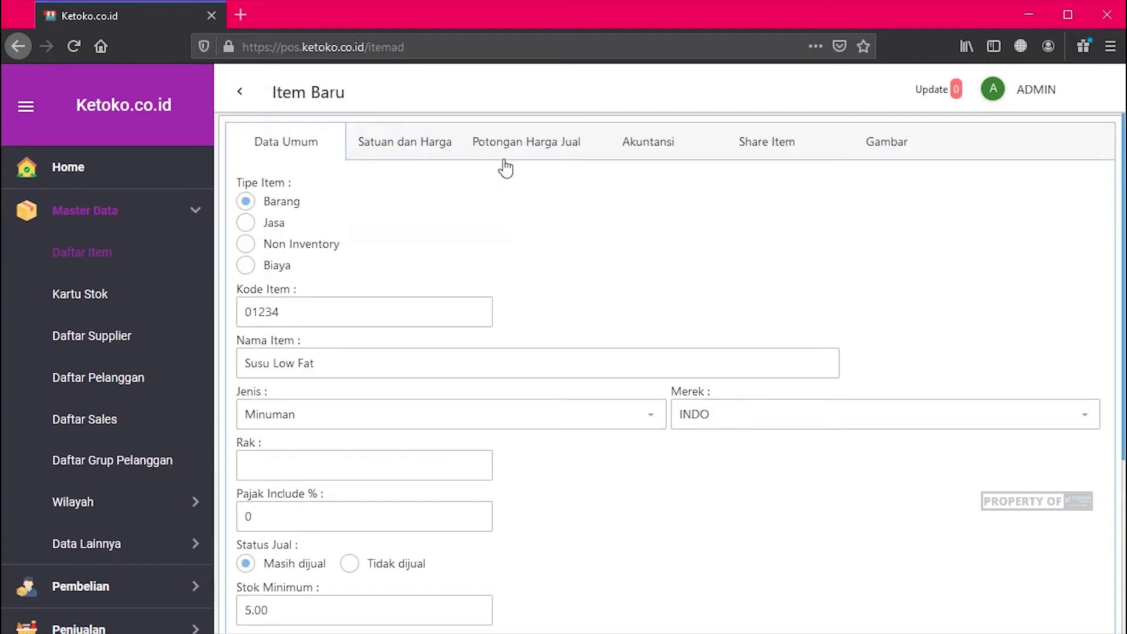
{"action": "left_click", "coordinate": [434, 143]}
{"action": "left_click", "coordinate": [270, 142]}
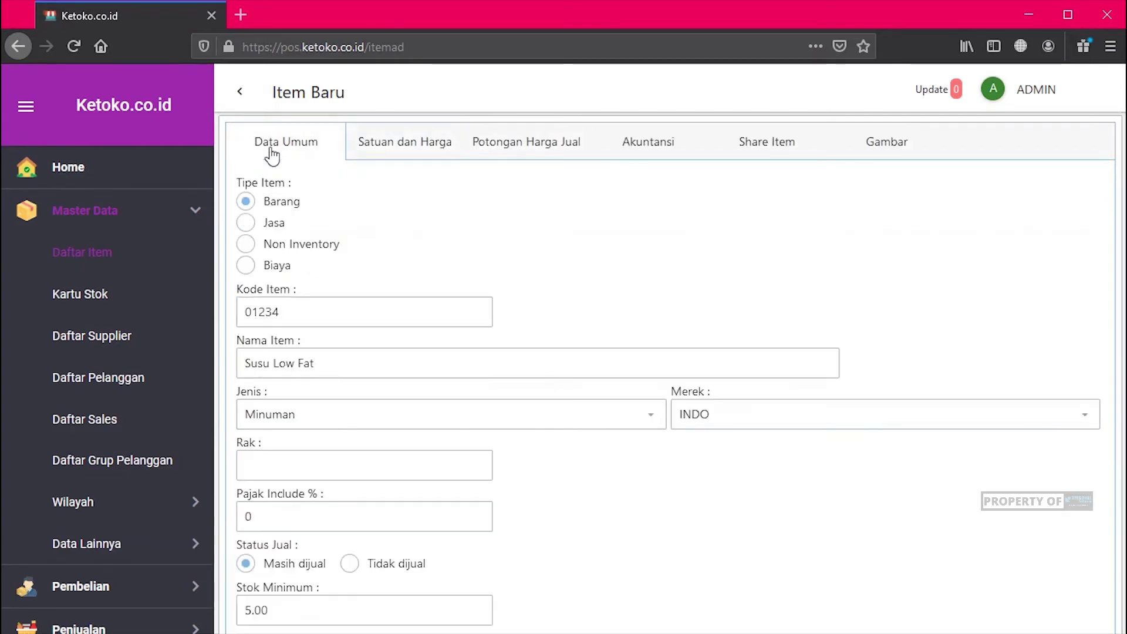
{"action": "scroll", "coordinate": [689, 294], "scroll_direction": "down", "scroll_amount": 4}
Step: Save Susu Low Fat, confirm the success alert, and select its 01234 row in Daftar Item
{"action": "left_click", "coordinate": [268, 572]}
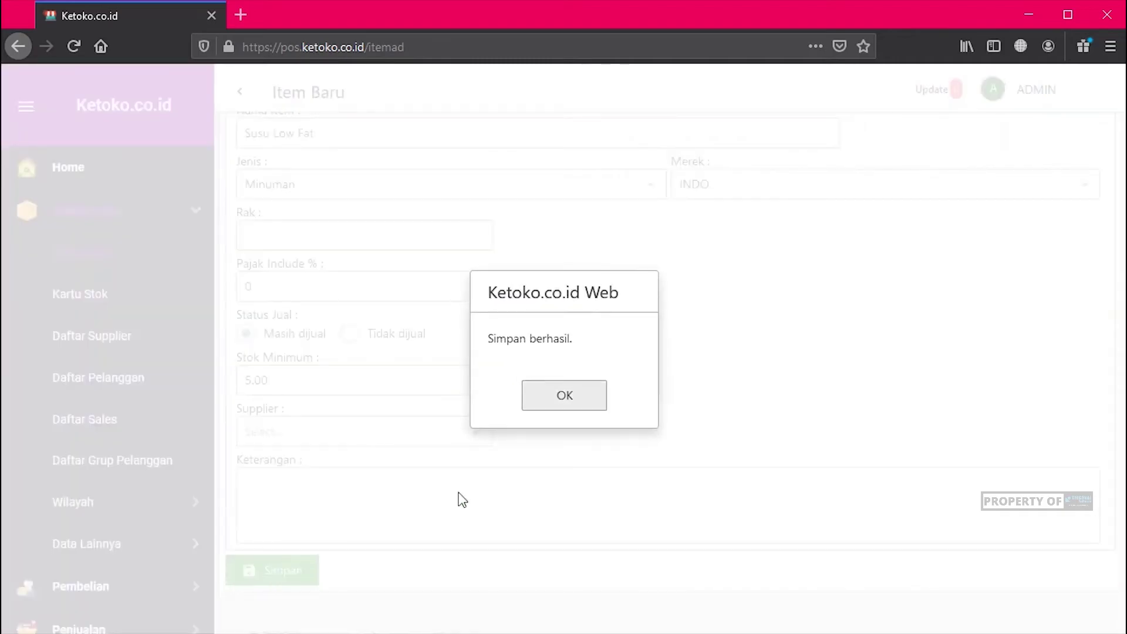
{"action": "left_click", "coordinate": [565, 396]}
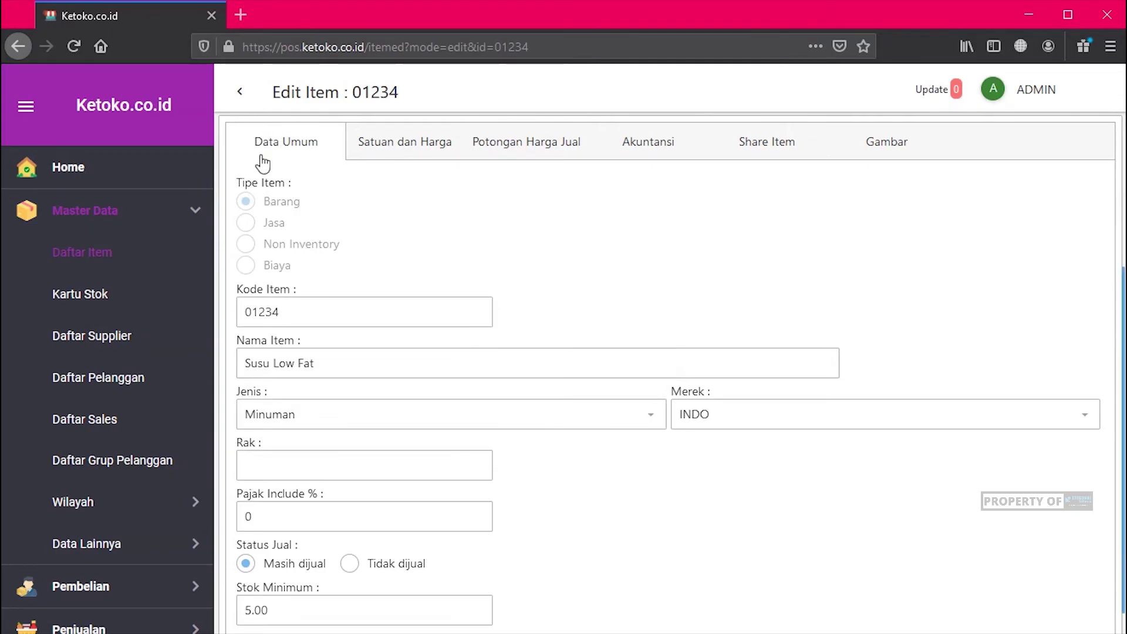
{"action": "left_click", "coordinate": [240, 93]}
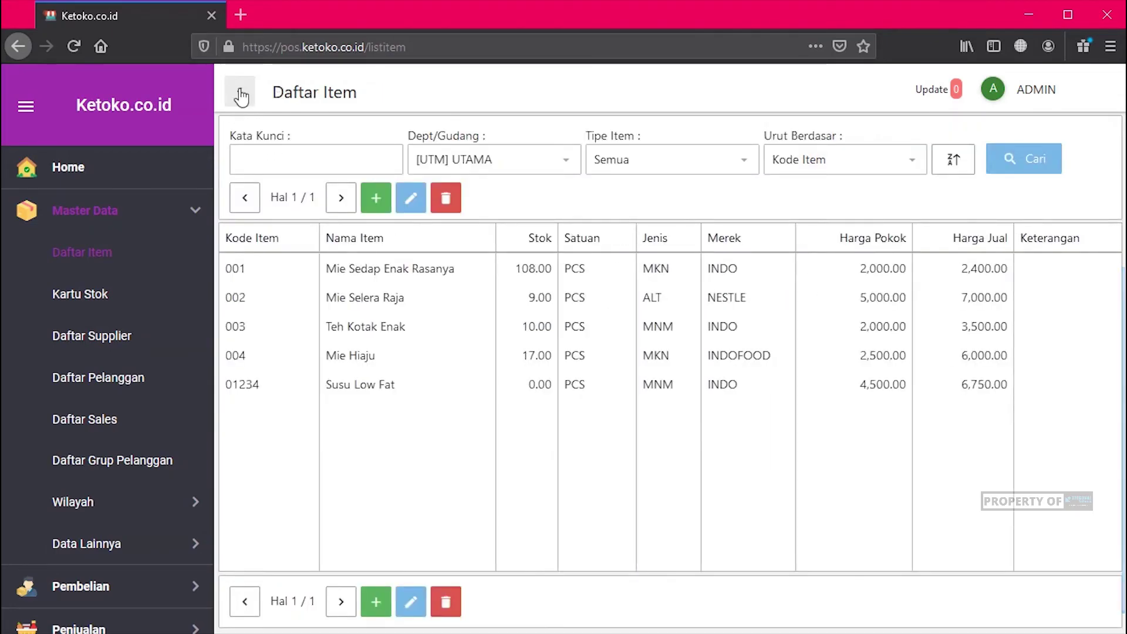
{"action": "left_click", "coordinate": [414, 396]}
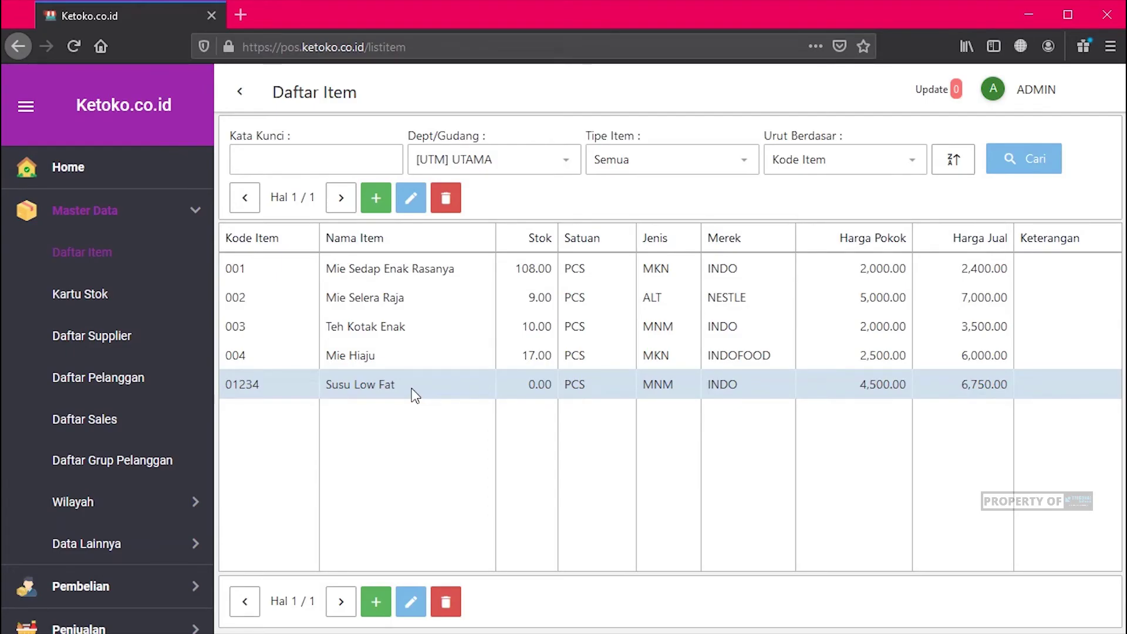
{"action": "left_click", "coordinate": [413, 204]}
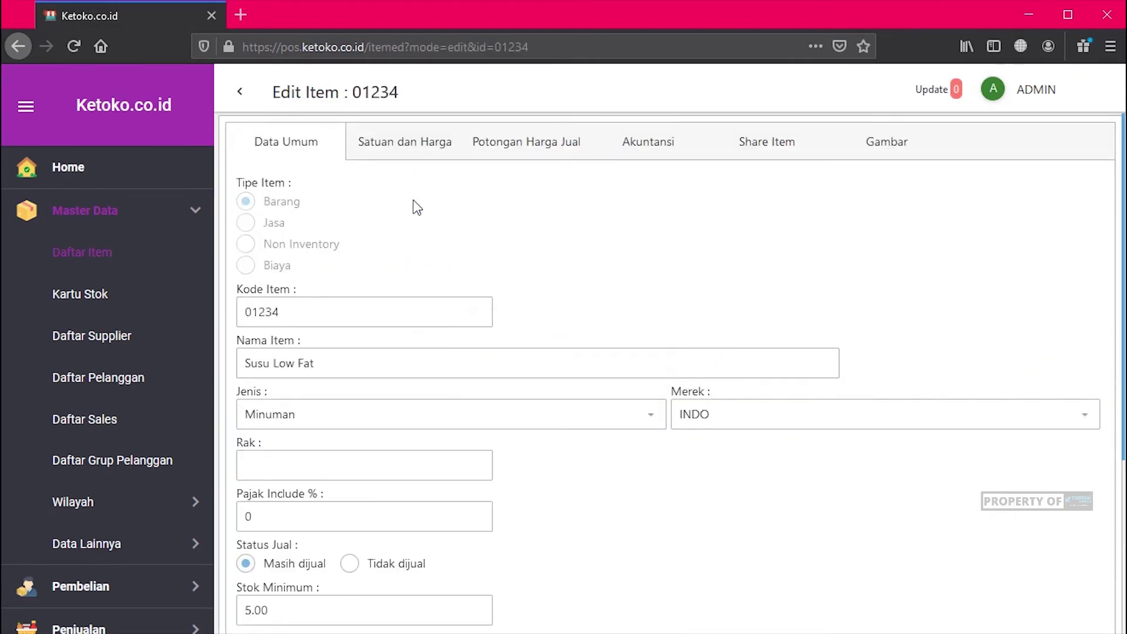
{"action": "scroll", "coordinate": [416, 208], "scroll_direction": "down", "scroll_amount": 4}
{"action": "scroll", "coordinate": [417, 208], "scroll_direction": "up", "scroll_amount": 4}
{"action": "left_click", "coordinate": [421, 146]}
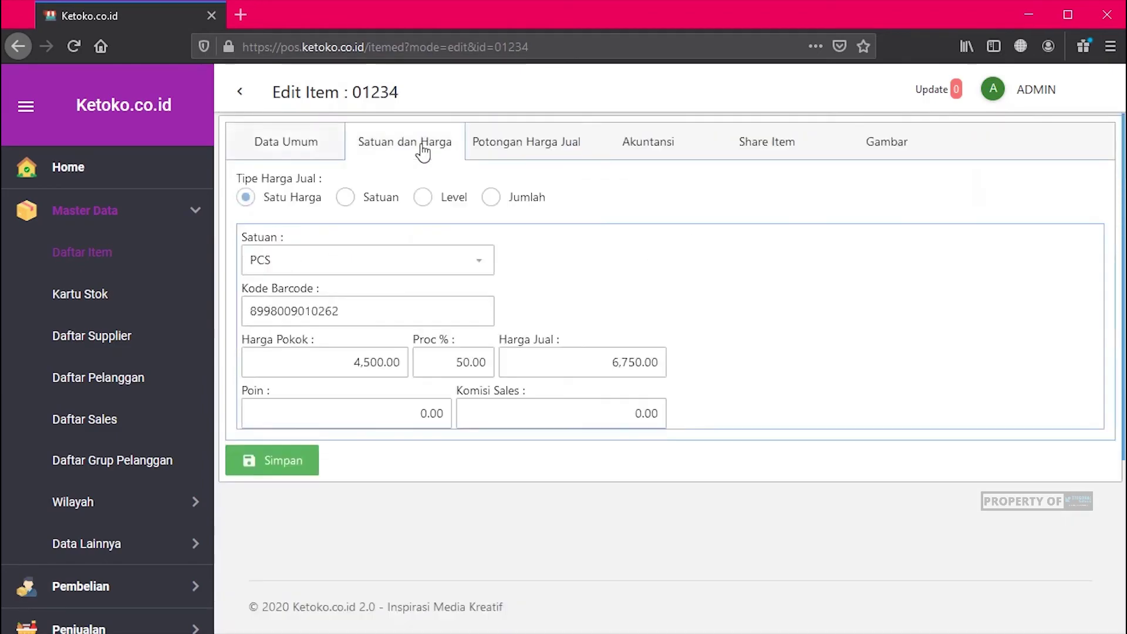
{"action": "left_click", "coordinate": [490, 147]}
{"action": "left_click", "coordinate": [889, 148]}
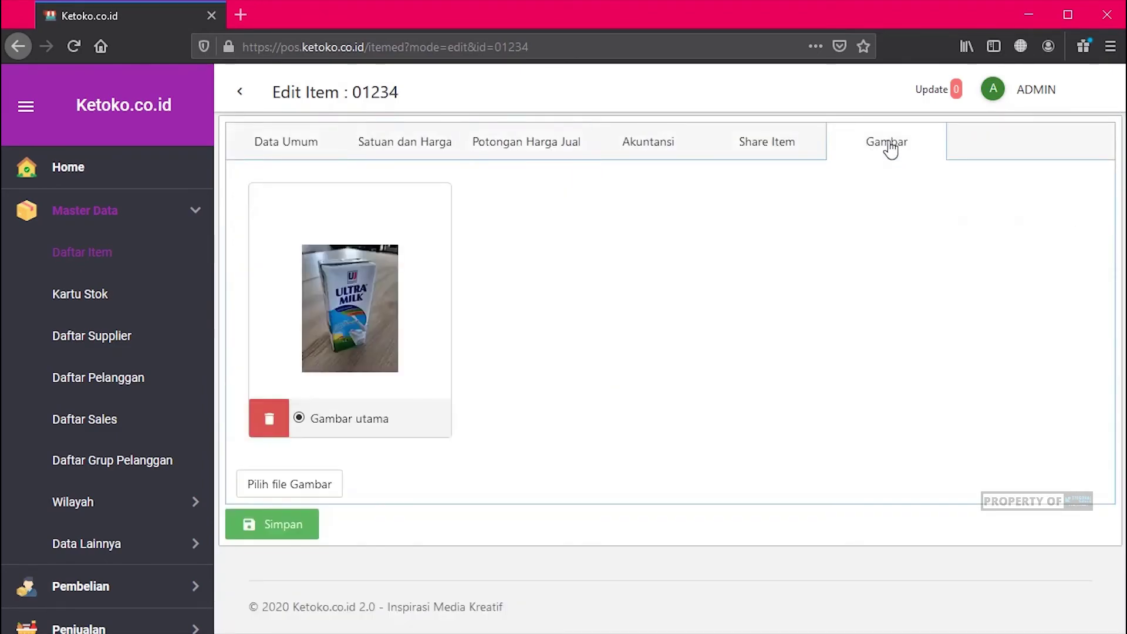
{"action": "left_click", "coordinate": [260, 150]}
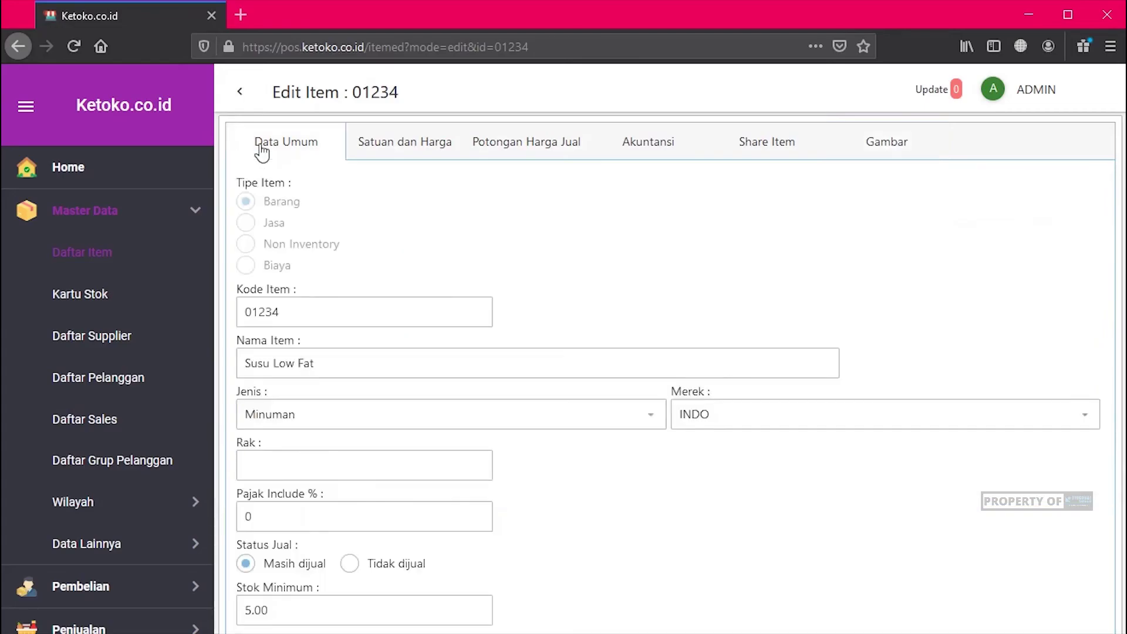
{"action": "left_click", "coordinate": [237, 94]}
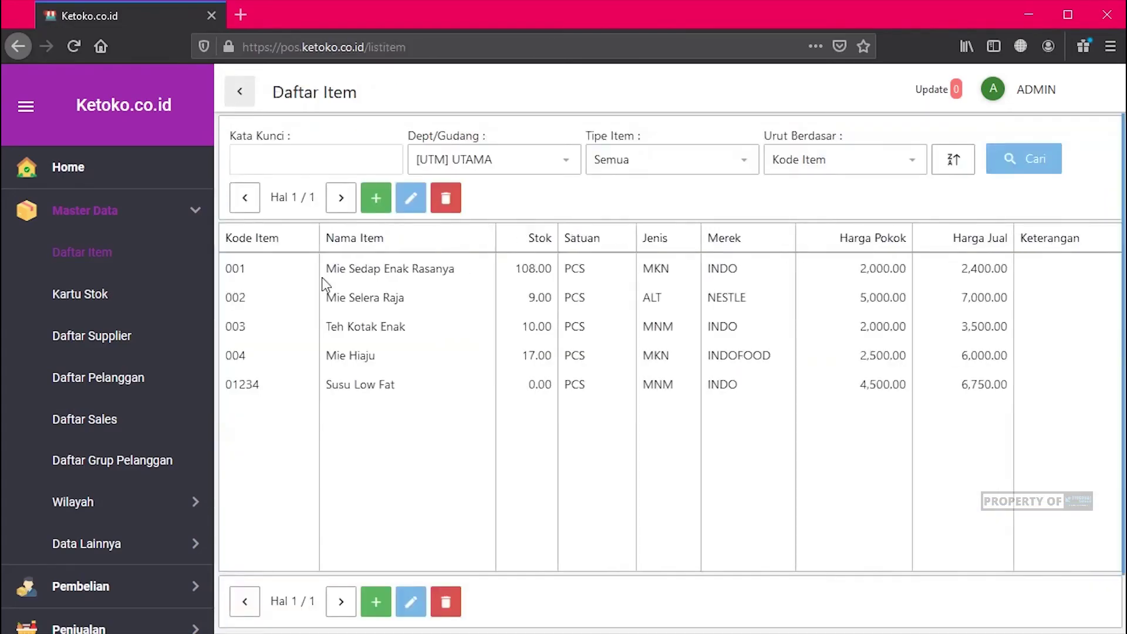
{"action": "left_click", "coordinate": [390, 387]}
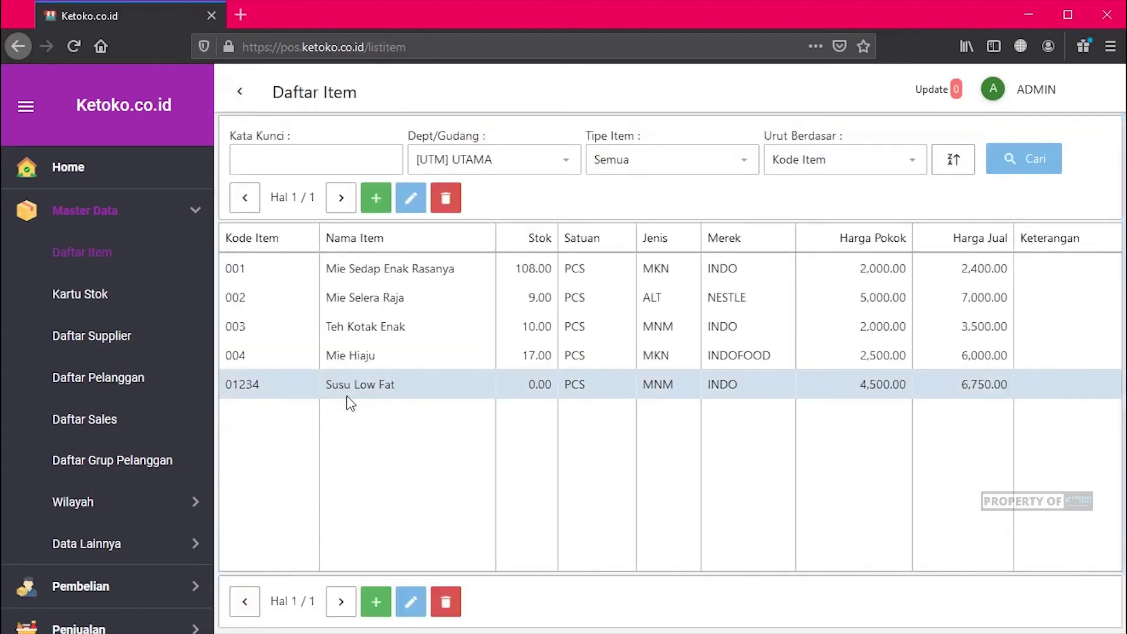
{"action": "left_click", "coordinate": [353, 358]}
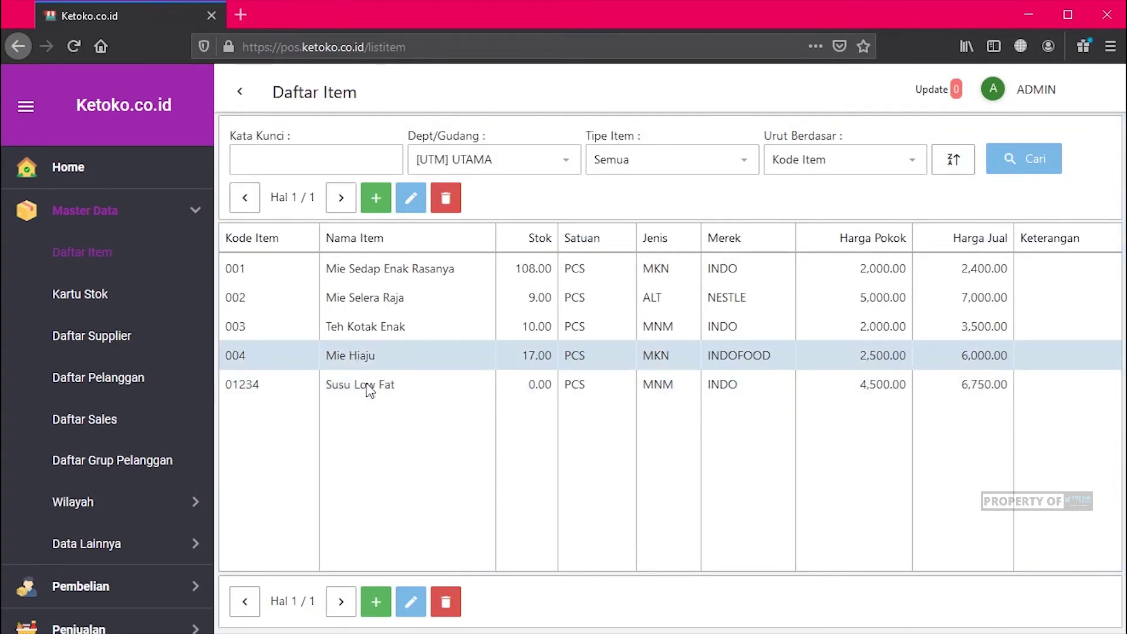
{"action": "left_click", "coordinate": [367, 387], "text": "ctrl"}
{"action": "left_click", "coordinate": [365, 352]}
{"action": "left_click", "coordinate": [375, 326]}
{"action": "left_click", "coordinate": [371, 386], "text": "shift"}
{"action": "left_click", "coordinate": [372, 385]}
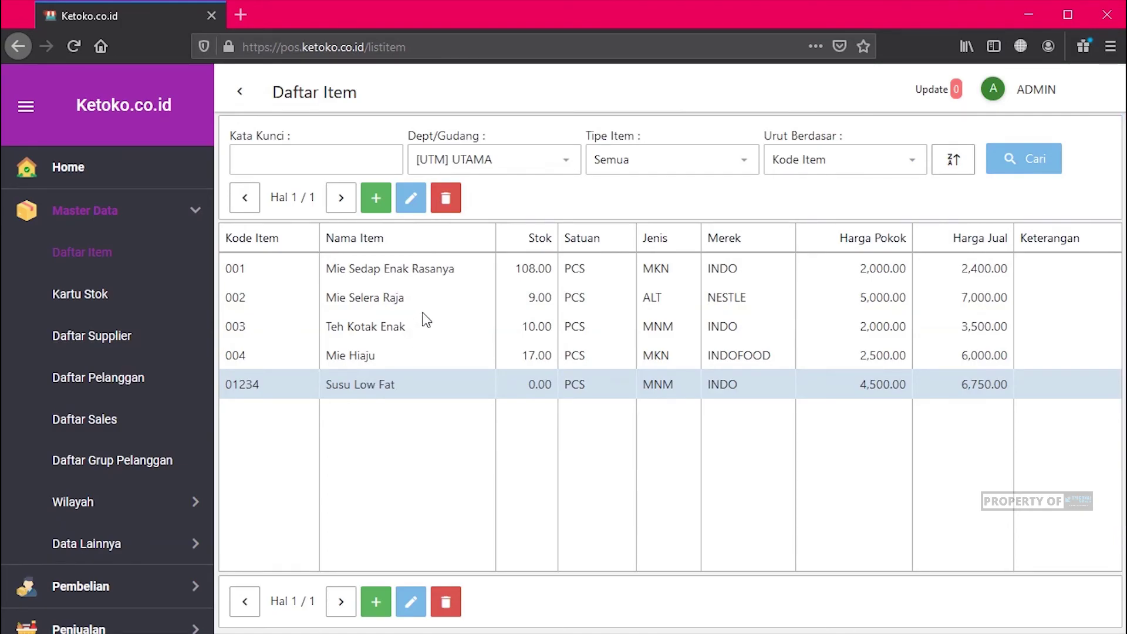
{"action": "left_click", "coordinate": [359, 357]}
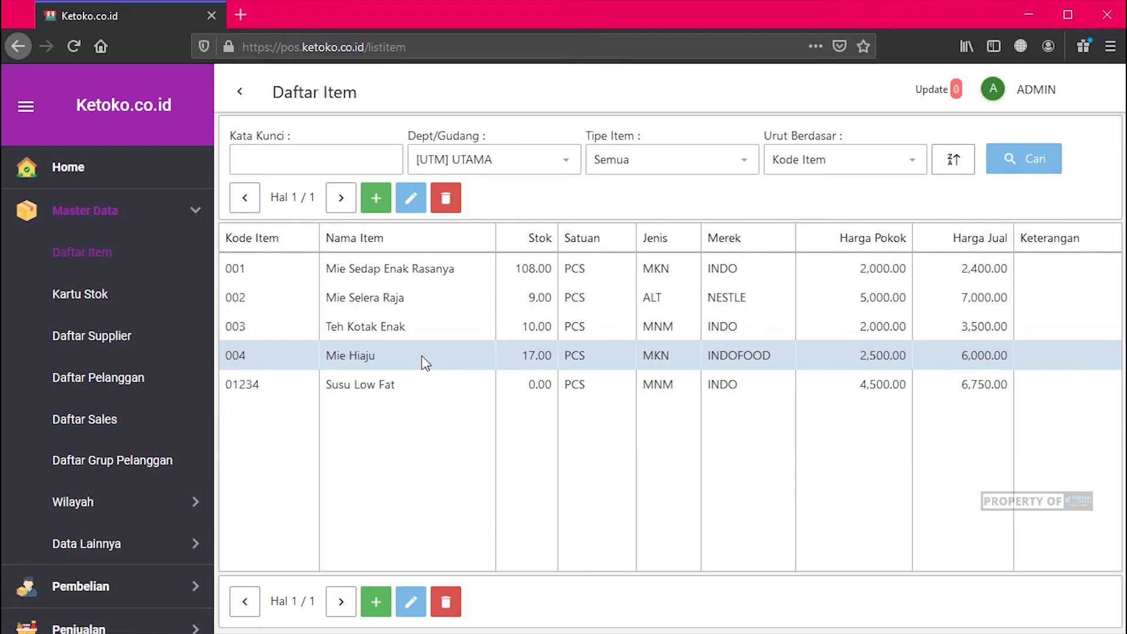
{"action": "left_click", "coordinate": [406, 382]}
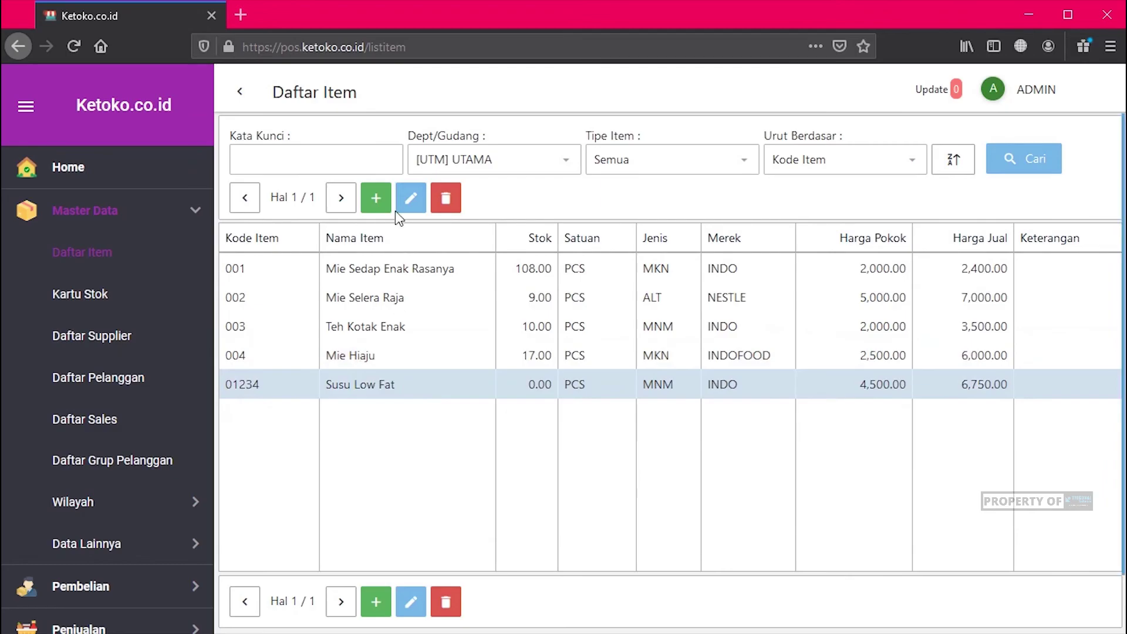
{"action": "left_click", "coordinate": [413, 207]}
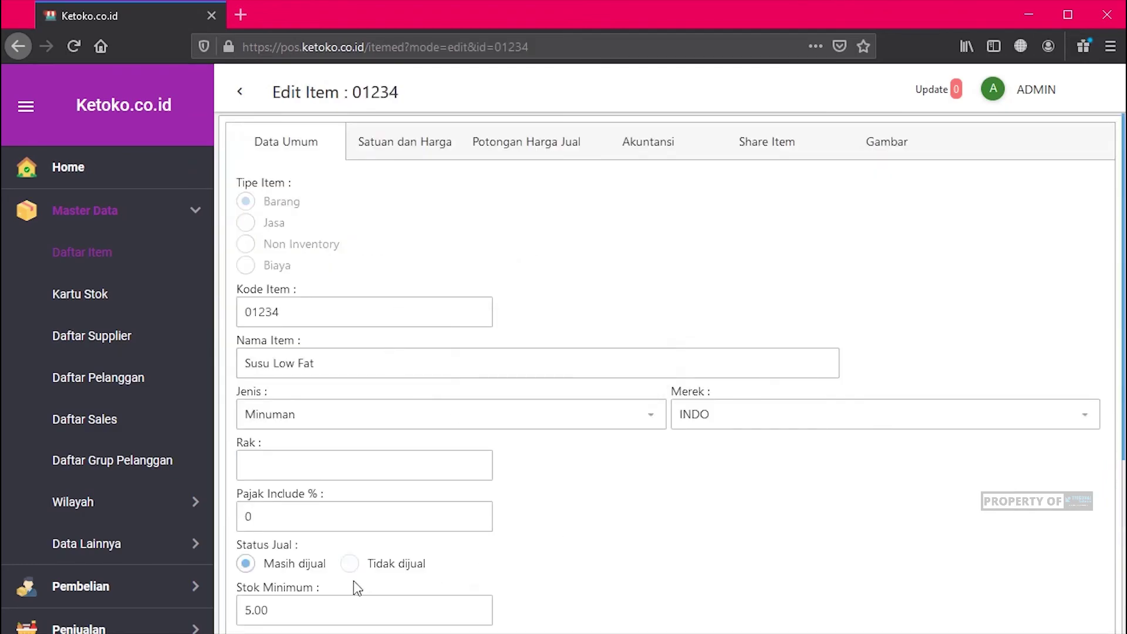
{"action": "scroll", "coordinate": [355, 446], "scroll_direction": "down", "scroll_amount": 3}
{"action": "left_click", "coordinate": [350, 410]}
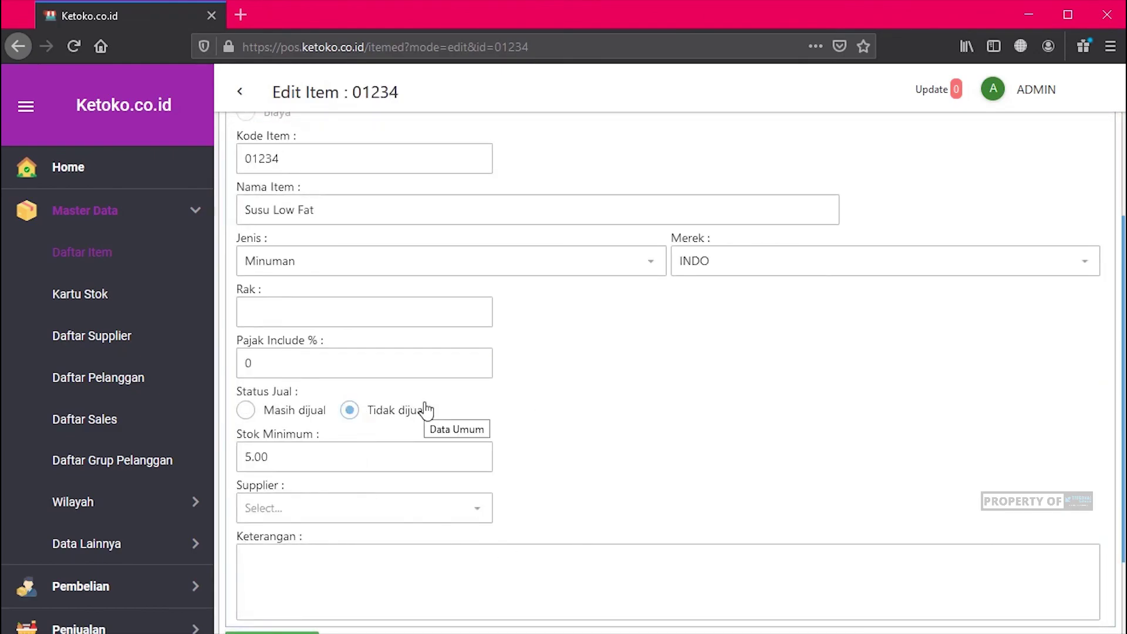
{"action": "scroll", "coordinate": [669, 410], "scroll_direction": "up", "scroll_amount": 3}
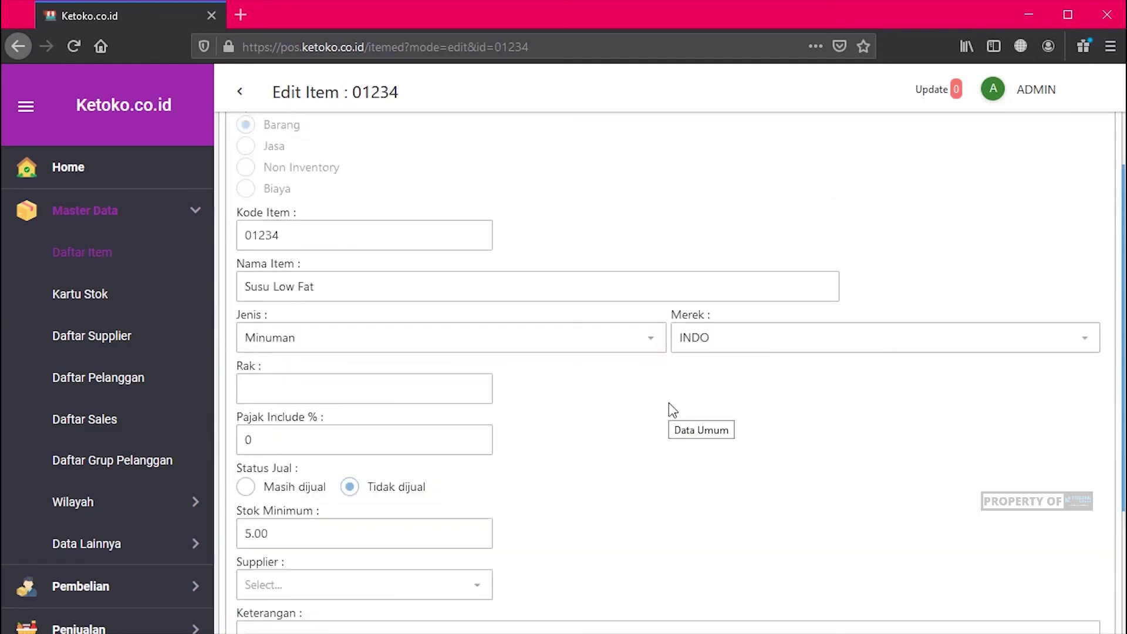
{"action": "left_click", "coordinate": [234, 92]}
{"action": "left_click", "coordinate": [508, 397]}
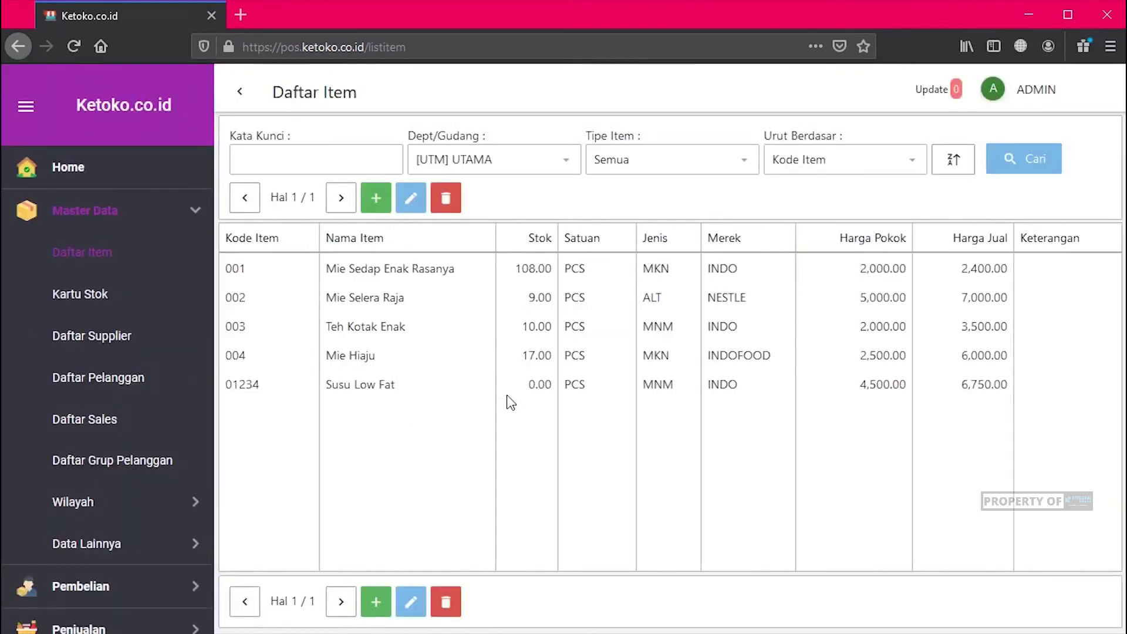
{"action": "left_click", "coordinate": [408, 386]}
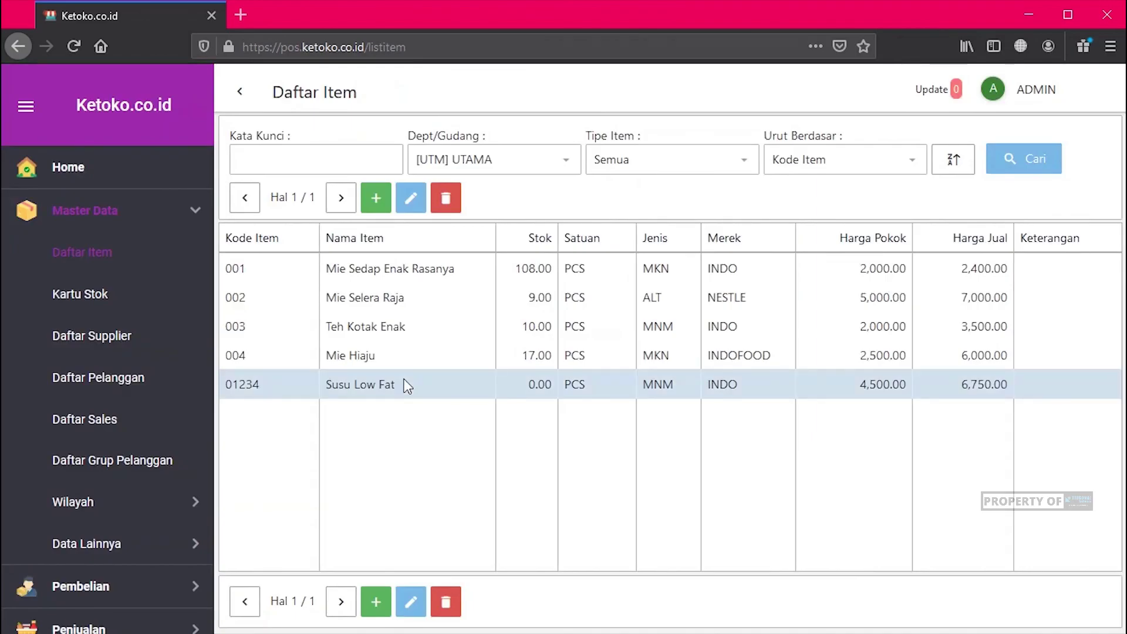